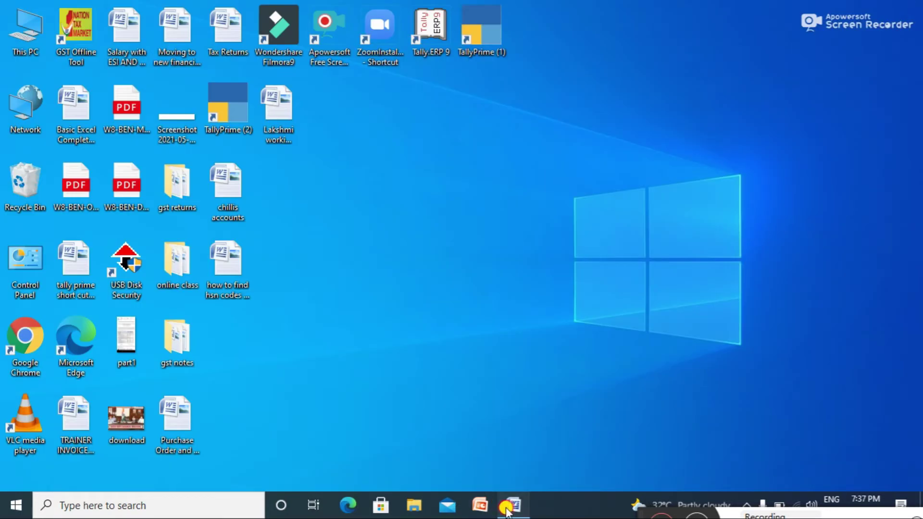
pyautogui.click(507, 511)
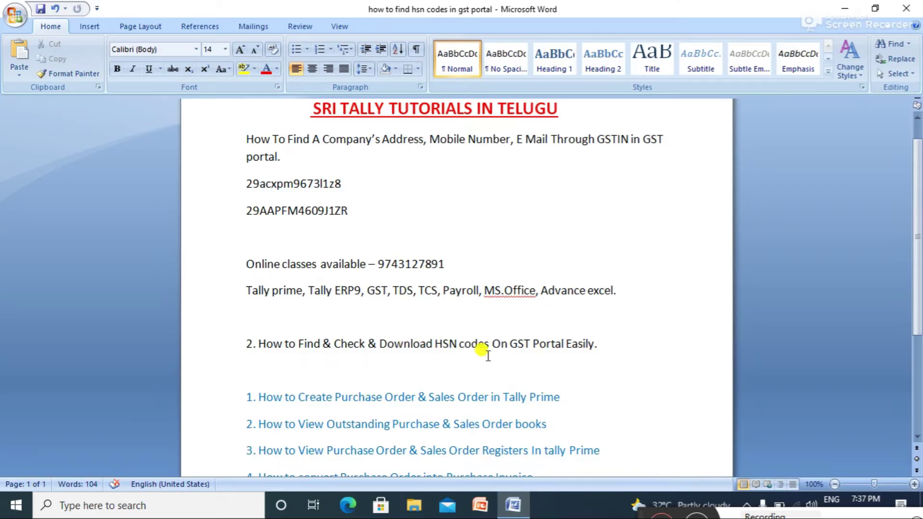
pyautogui.click(842, 8)
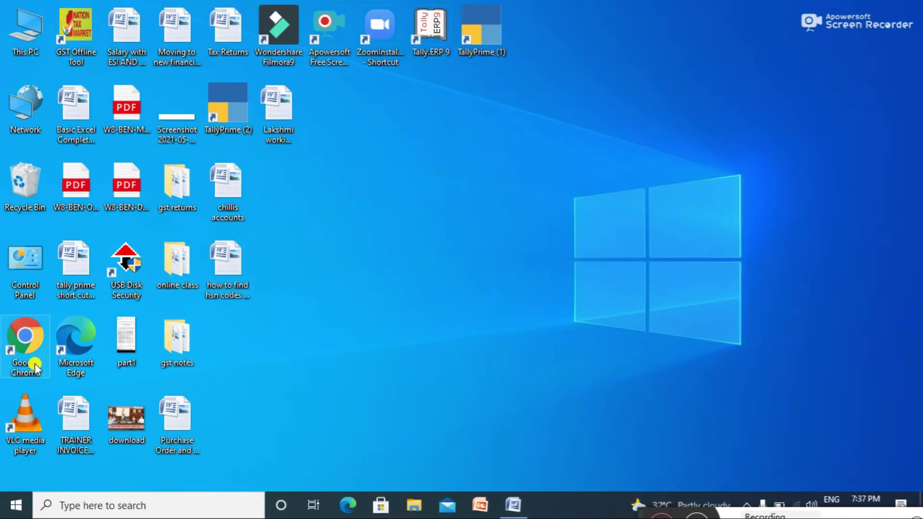
pyautogui.doubleClick(22, 347)
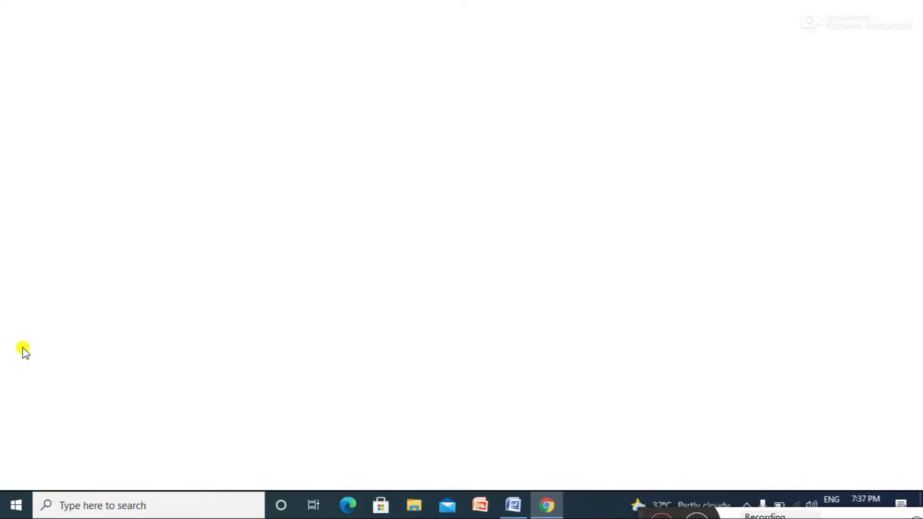
pyautogui.click(189, 38)
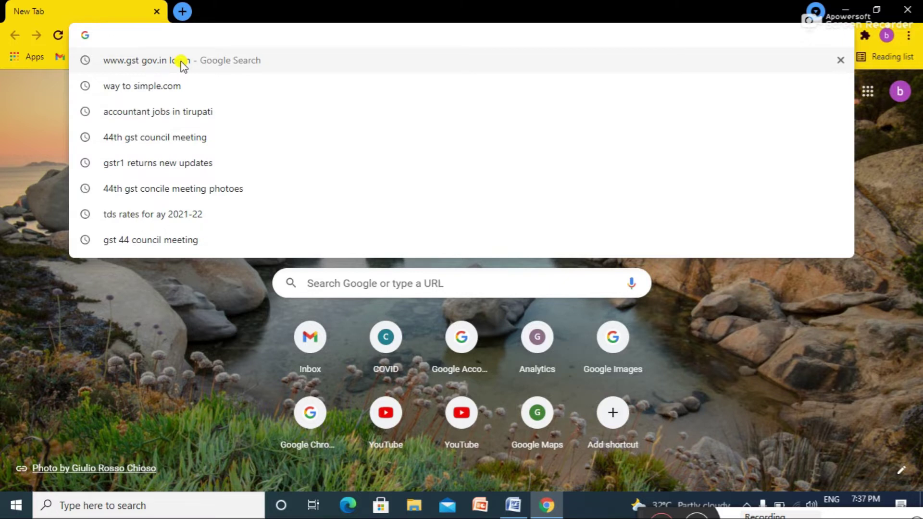
pyautogui.click(181, 62)
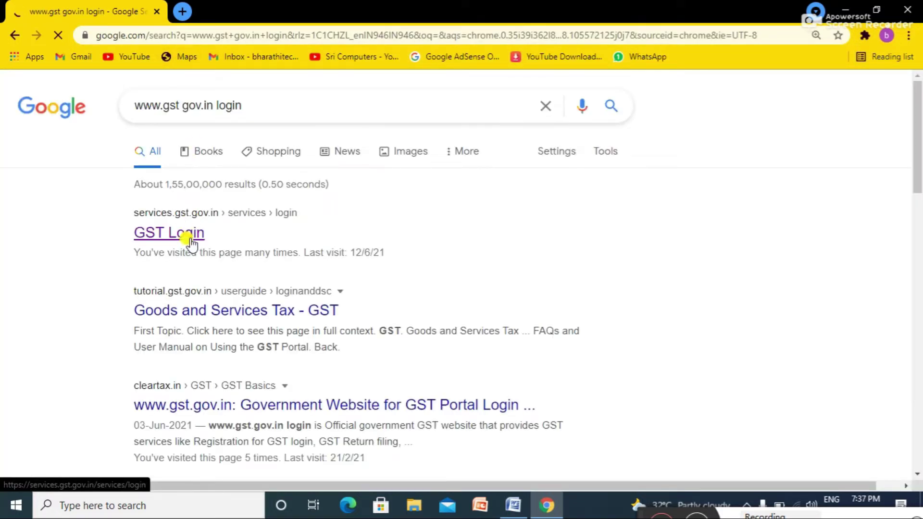
pyautogui.click(187, 235)
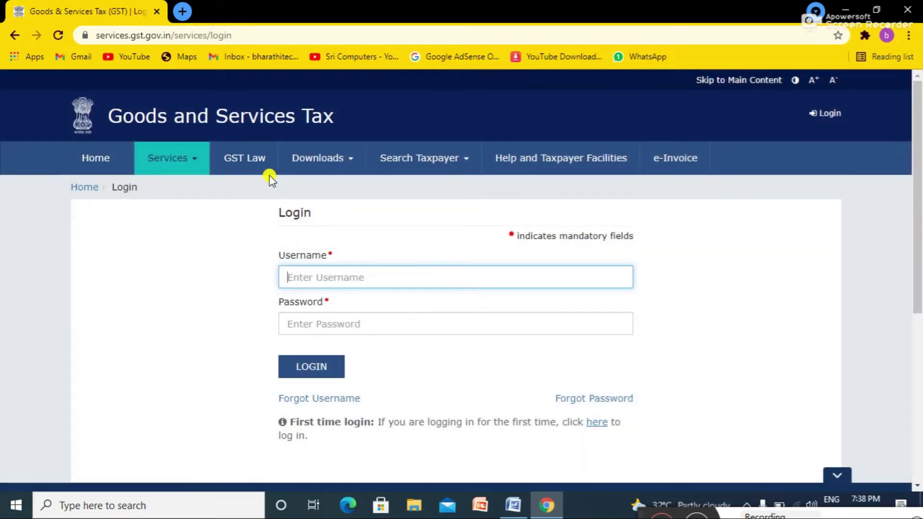
# Step: Open the portal's Search HSN Code page from the user services
pyautogui.click(202, 160)
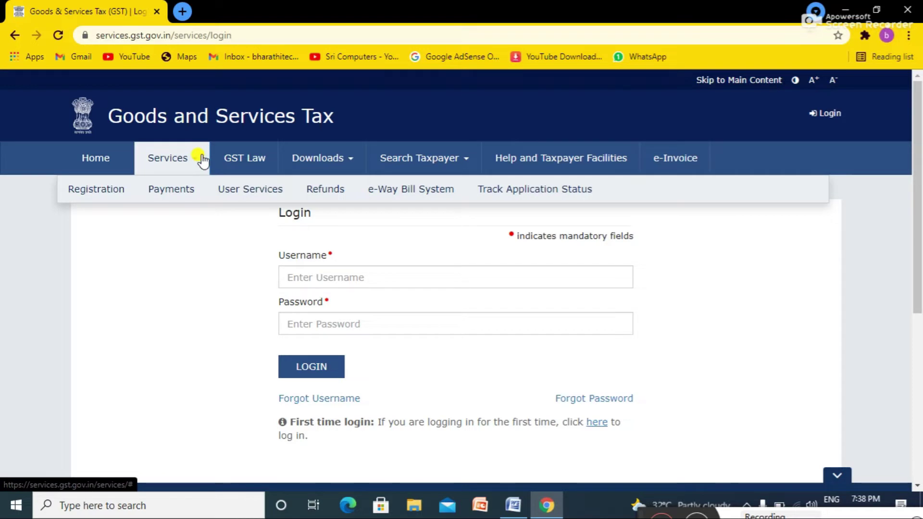
pyautogui.moveTo(246, 192)
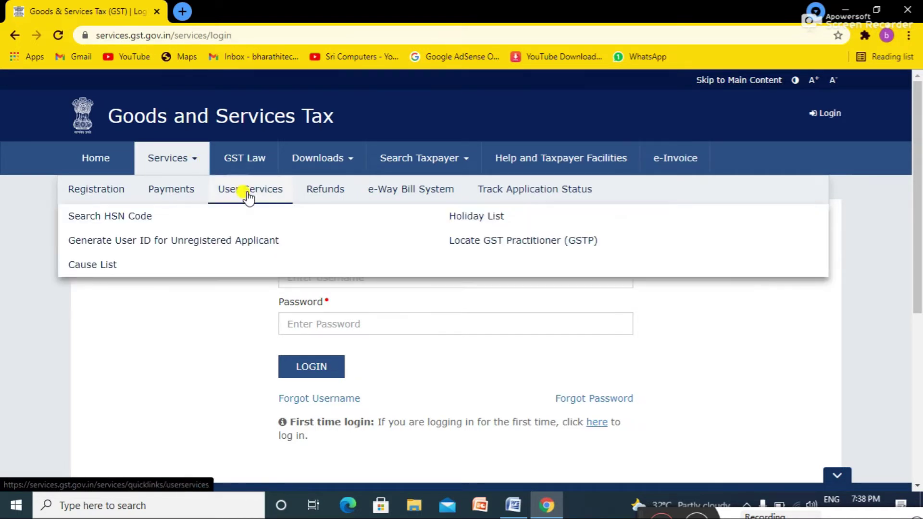
pyautogui.click(141, 219)
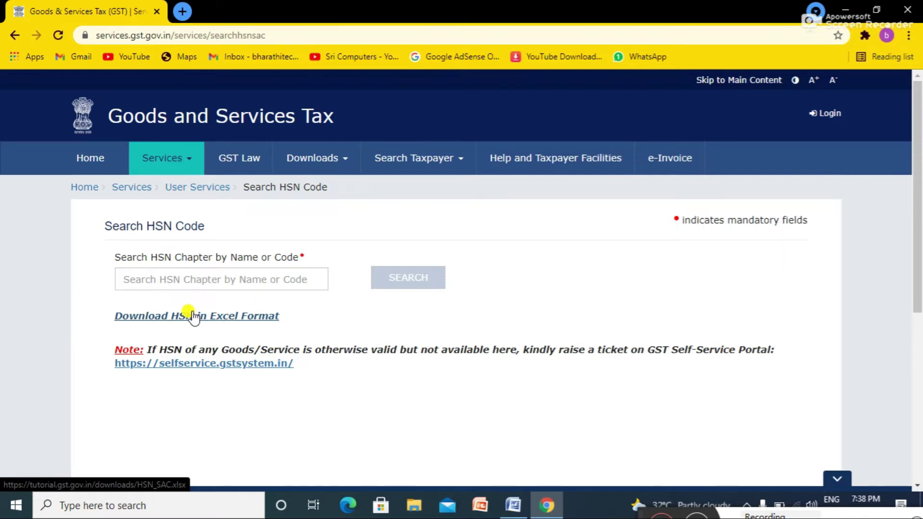
# Step: Look up the matching HSN chapters for COMPUTERS and for SALT by name
pyautogui.click(186, 281)
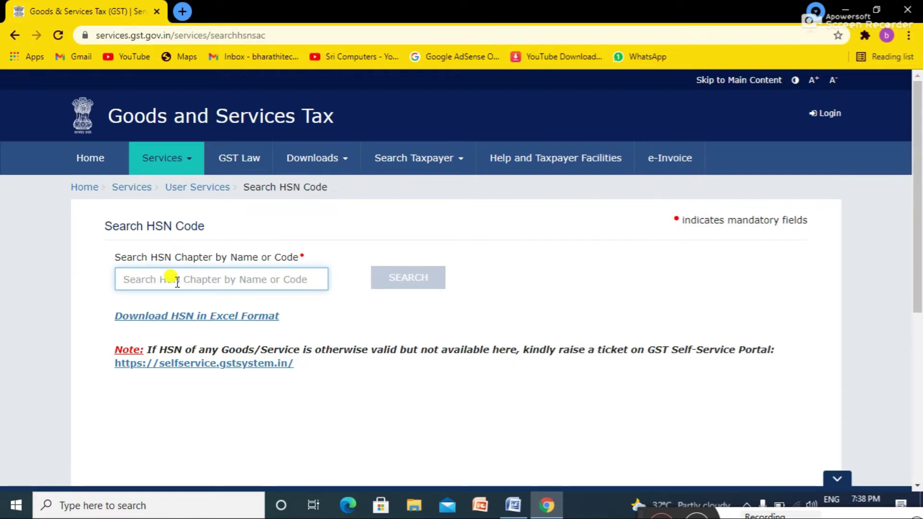
pyautogui.write('COMPUTERS')
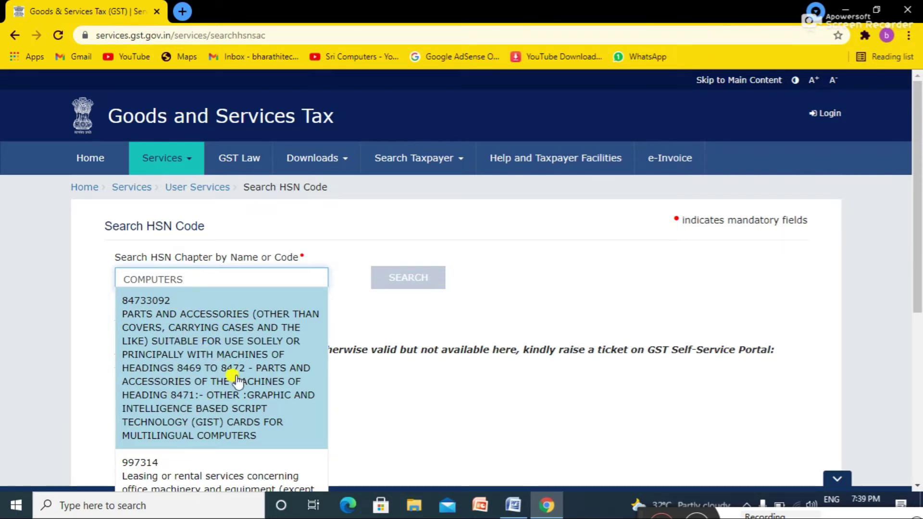
pyautogui.doubleClick(191, 278)
pyautogui.write('SALT')
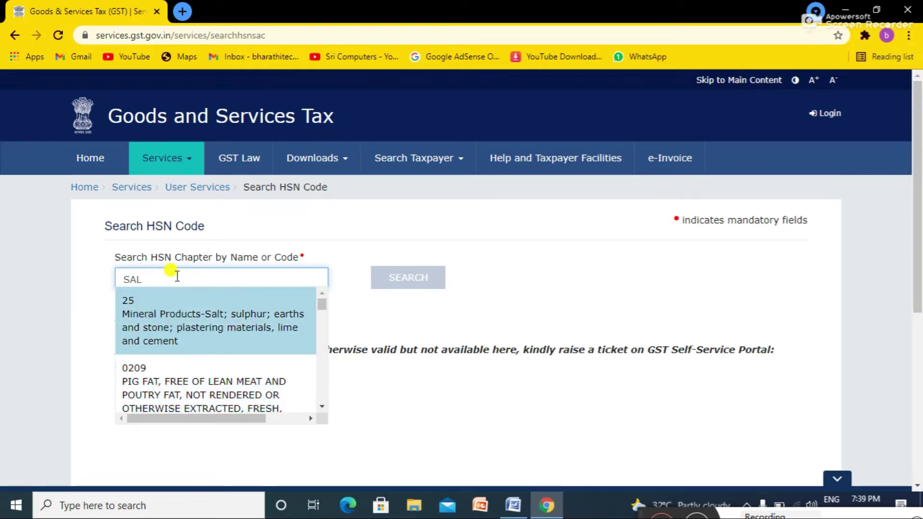
# Step: Replace the HSN search term with MILK to look up its matching codes
pyautogui.press('BackSpace')
pyautogui.press('BackSpace')
pyautogui.press('BackSpace')
pyautogui.write('MILK')
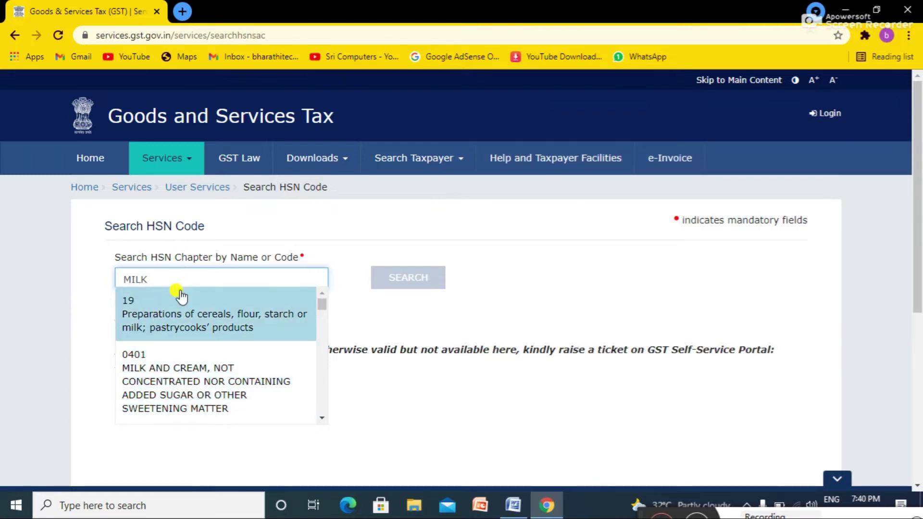
# Step: Look up the HSN codes matching STAMPS, and clear the search term
pyautogui.press('BackSpace')
pyautogui.press('BackSpace')
pyautogui.press('BackSpace')
pyautogui.write('STAMPS')
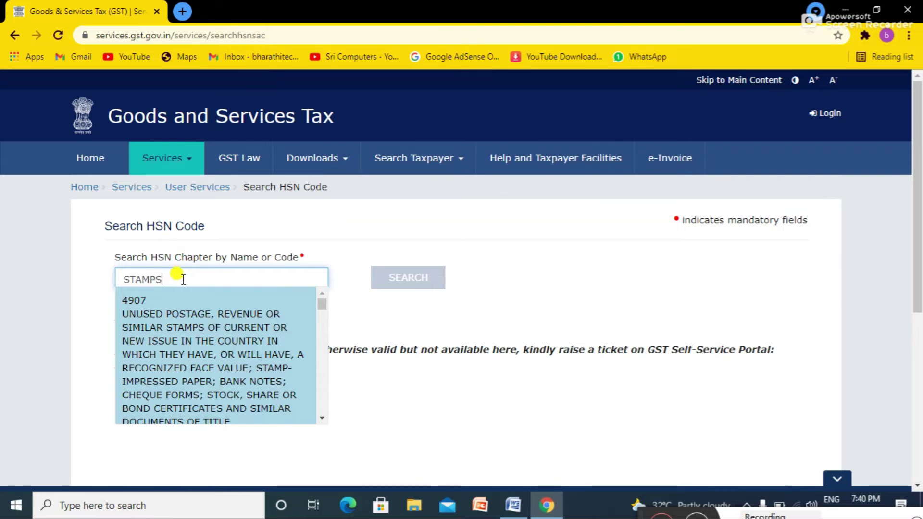
pyautogui.press('BackSpace')
pyautogui.press('BackSpace')
pyautogui.press('BackSpace')
pyautogui.press('BackSpace')
pyautogui.press('BackSpace')
pyautogui.press('BackSpace')
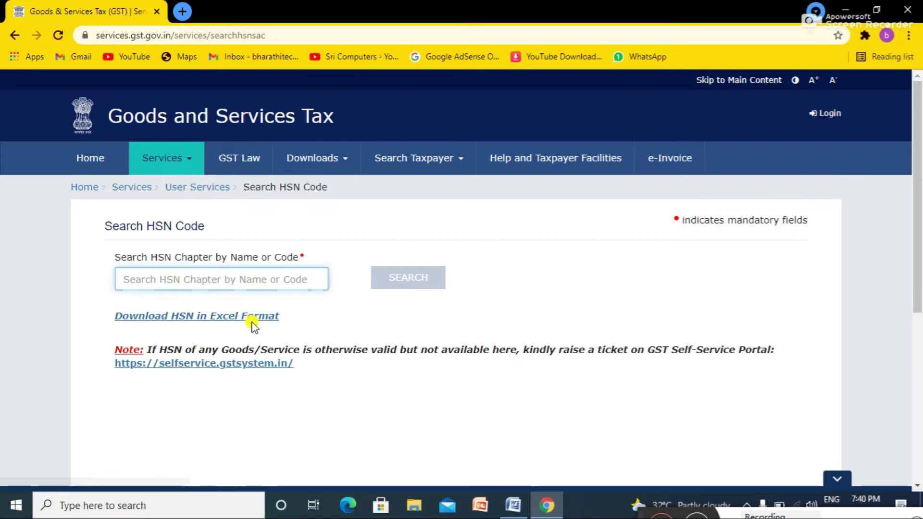
# Step: Download the HSN list in Excel format and open HSN_SAC.xlsx from its download folder
pyautogui.click(189, 325)
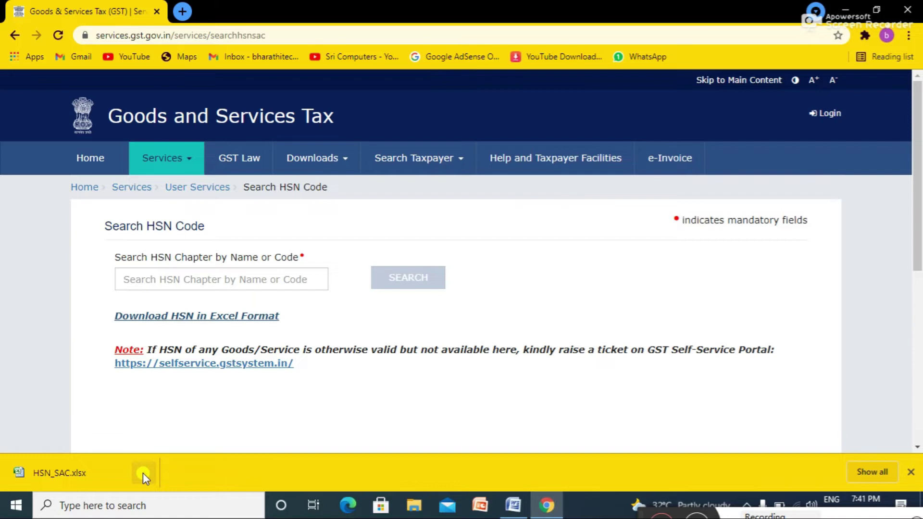
pyautogui.click(142, 473)
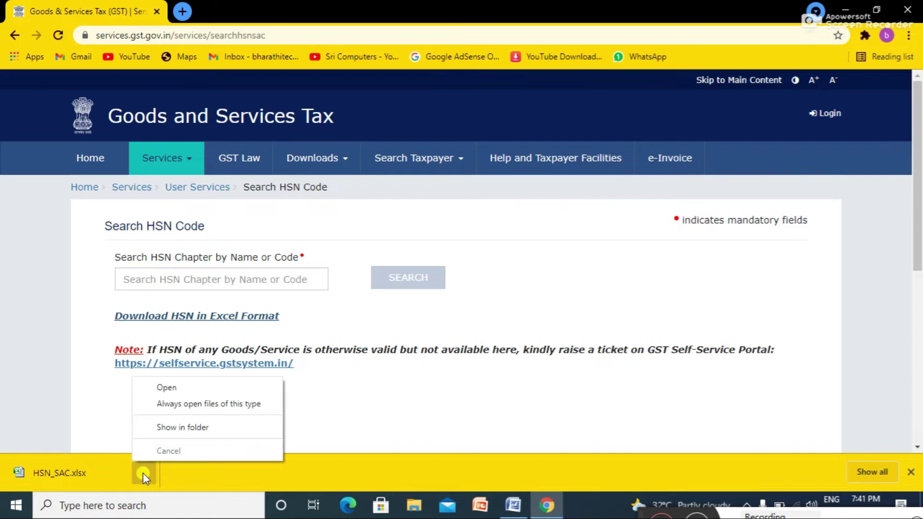
pyautogui.click(161, 428)
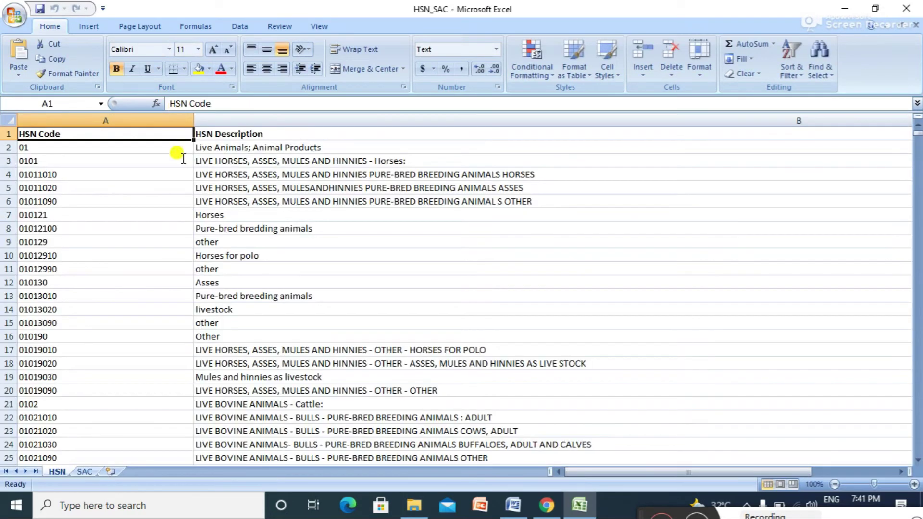
# Step: Examine the live animal descriptions against their HSN codes in the HSN sheet, from row 2 down to row 28
pyautogui.click(234, 148)
pyautogui.press('Down')
pyautogui.press('Down')
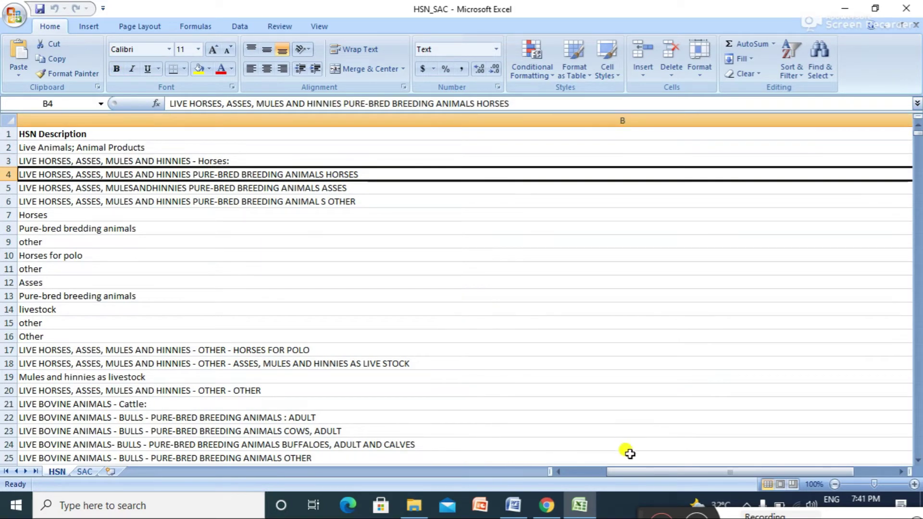
pyautogui.moveTo(631, 475); pyautogui.dragTo(567, 483)
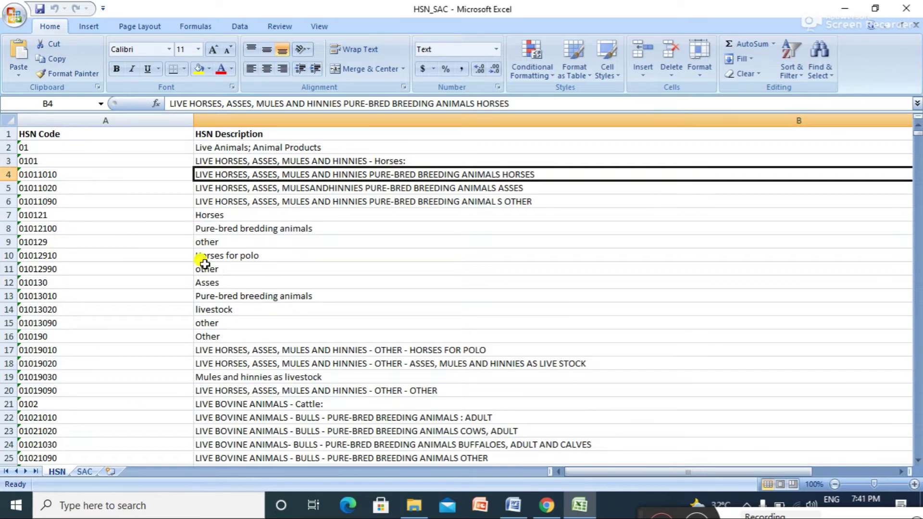
pyautogui.click(224, 259)
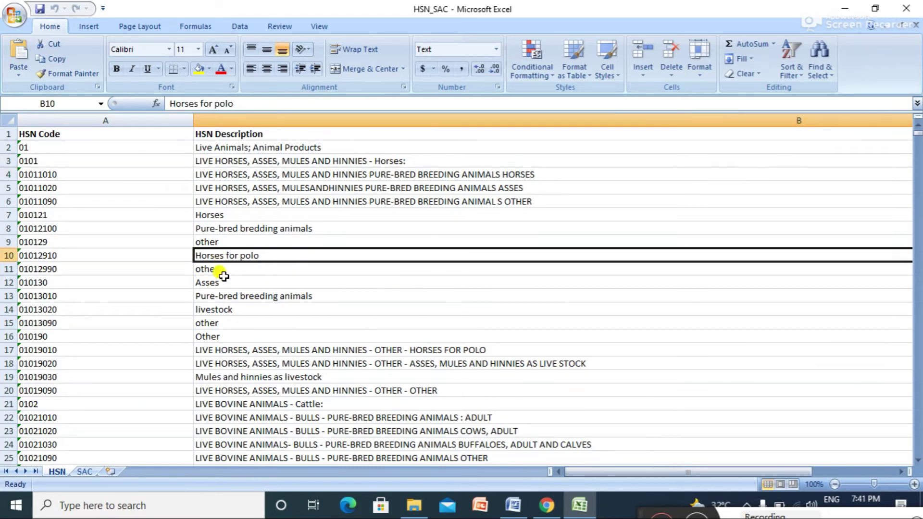
pyautogui.click(223, 314)
pyautogui.click(233, 358)
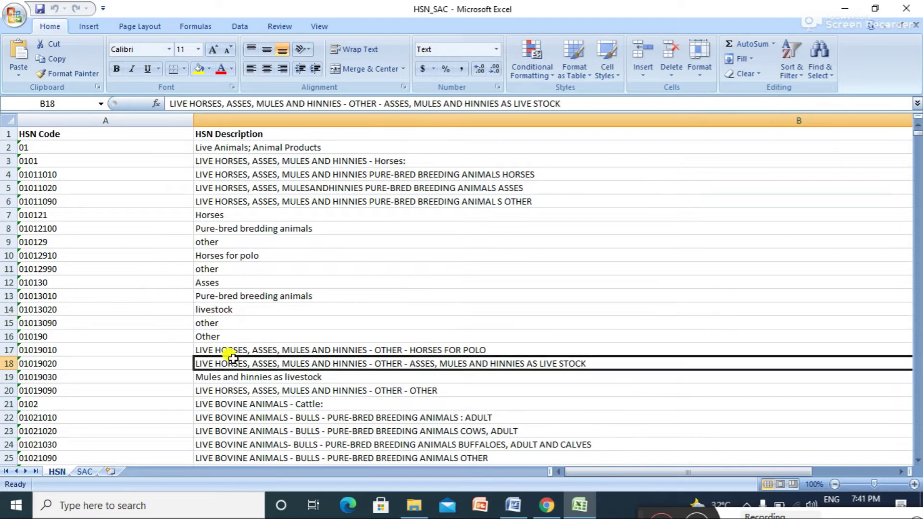
pyautogui.press('Down')
pyautogui.press('Down')
pyautogui.press('Down')
pyautogui.press('Down')
pyautogui.press('Down')
pyautogui.press('Down')
pyautogui.press('Down')
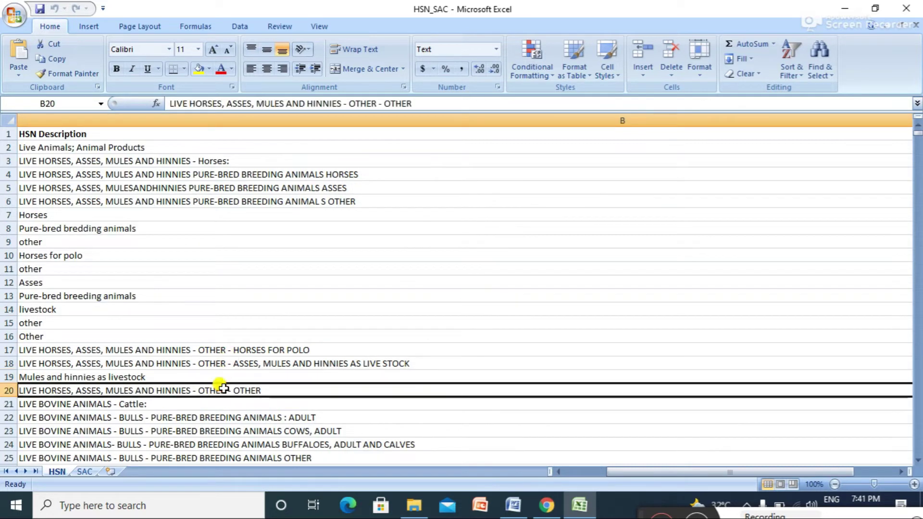
pyautogui.press('Down')
pyautogui.press('Down')
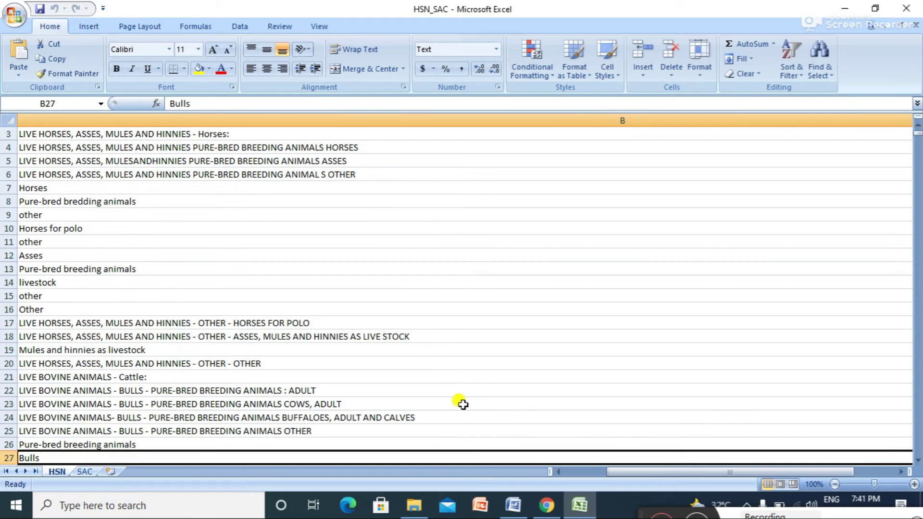
pyautogui.moveTo(647, 472); pyautogui.dragTo(555, 480)
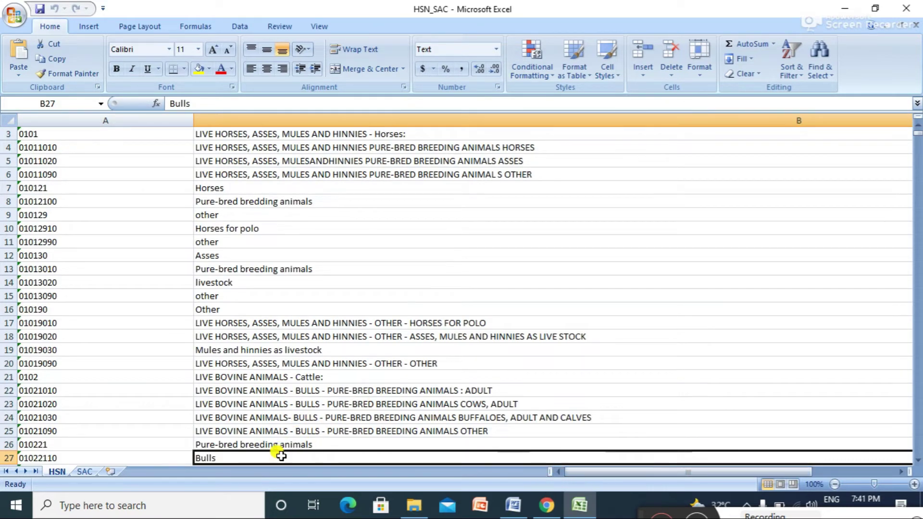
pyautogui.press('Down')
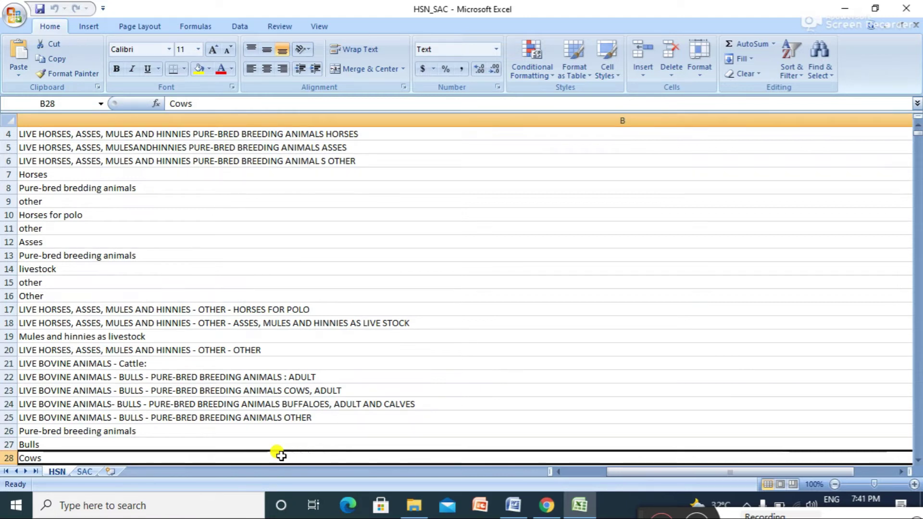
pyautogui.moveTo(653, 474); pyautogui.dragTo(610, 473)
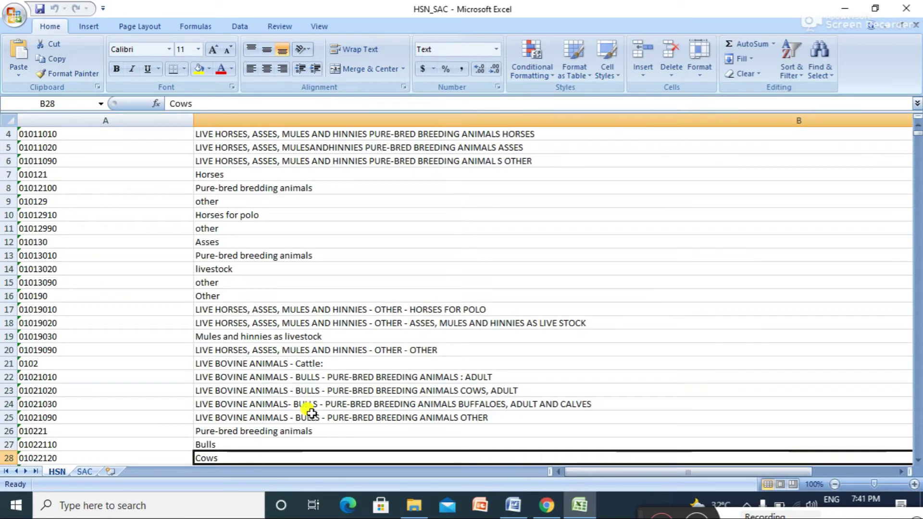
# Step: Read further down the HSN Description column through the poultry, meat and fish entries to row 239
pyautogui.press('Down')
pyautogui.press('Down')
pyautogui.press('Down')
pyautogui.press('Down')
pyautogui.press('Down')
pyautogui.press('Down')
pyautogui.press('Down')
pyautogui.press('Down')
pyautogui.press('Down')
pyautogui.press('Down')
pyautogui.press('Down')
pyautogui.press('Down')
pyautogui.press('Down')
pyautogui.press('Down')
pyautogui.press('Down')
pyautogui.press('Down')
pyautogui.press('Down')
pyautogui.press('Down')
pyautogui.press('Down')
pyautogui.press('Down')
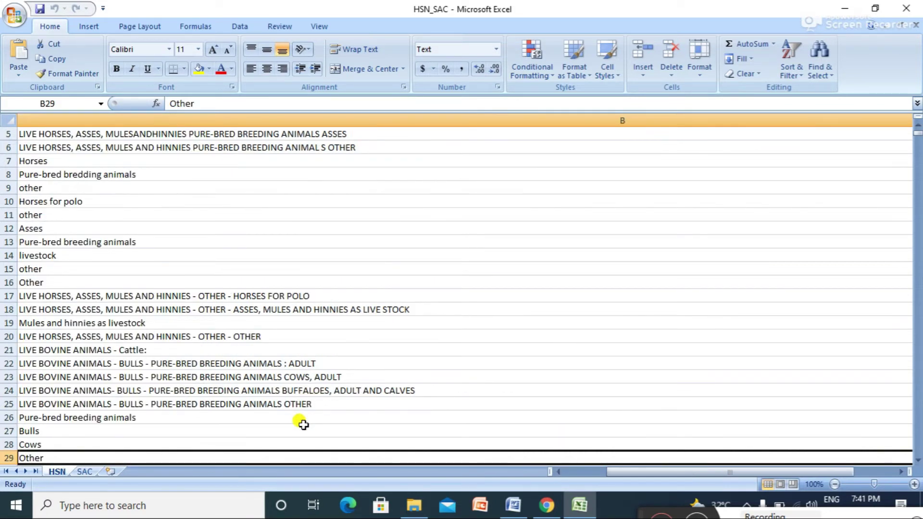
pyautogui.press('Down')
pyautogui.press('Down')
pyautogui.press('Down')
pyautogui.press('Down')
pyautogui.press('Down')
pyautogui.press('Down')
pyautogui.press('Down')
pyautogui.press('Down')
pyautogui.press('Down')
pyautogui.press('Down')
pyautogui.press('Down')
pyautogui.press('Down')
pyautogui.press('Down')
pyautogui.press('Down')
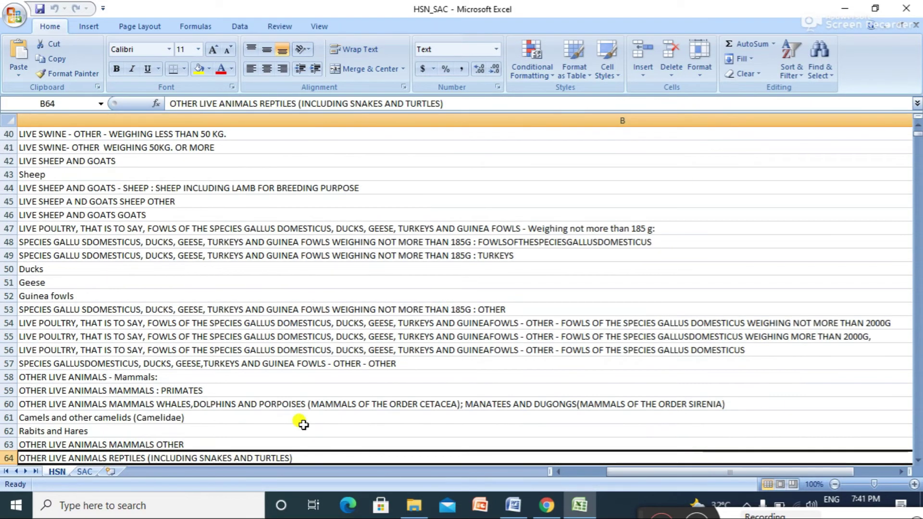
pyautogui.press('Down')
pyautogui.press('Down')
pyautogui.press('Down')
pyautogui.press('Down')
pyautogui.press('Down')
pyautogui.press('Down')
pyautogui.press('Down')
pyautogui.press('Down')
pyautogui.press('Down')
pyautogui.press('Down')
pyautogui.press('Down')
pyautogui.press('Down')
pyautogui.press('Down')
pyautogui.press('Down')
pyautogui.press('Down')
pyautogui.press('Down')
pyautogui.press('Down')
pyautogui.press('Down')
pyautogui.press('Down')
pyautogui.press('Down')
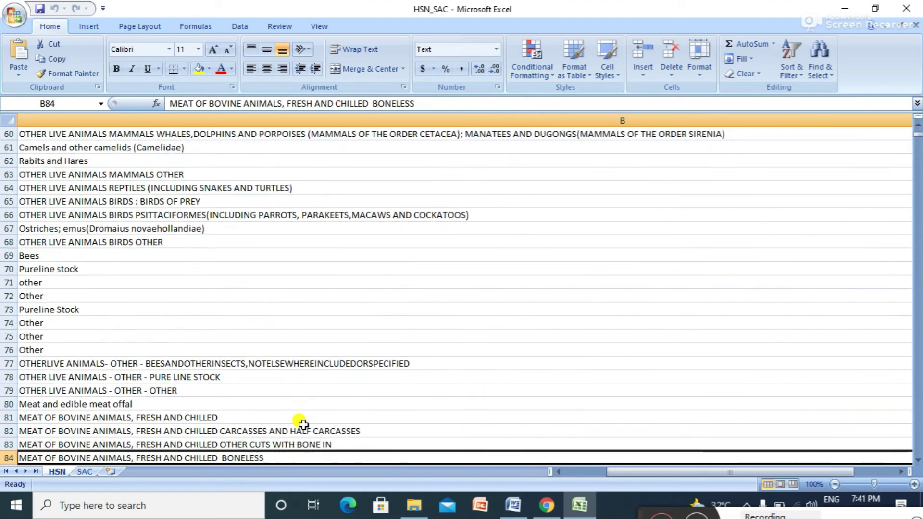
pyautogui.press('Down')
pyautogui.press('Down')
pyautogui.press('Down')
pyautogui.press('Down')
pyautogui.press('Down')
pyautogui.press('Down')
pyautogui.press('Down')
pyautogui.press('Down')
pyautogui.press('Down')
pyautogui.press('Down')
pyautogui.press('Down')
pyautogui.press('Down')
pyautogui.press('Down')
pyautogui.press('Down')
pyautogui.press('Down')
pyautogui.press('Down')
pyautogui.press('Down')
pyautogui.press('Down')
pyautogui.press('Down')
pyautogui.press('Down')
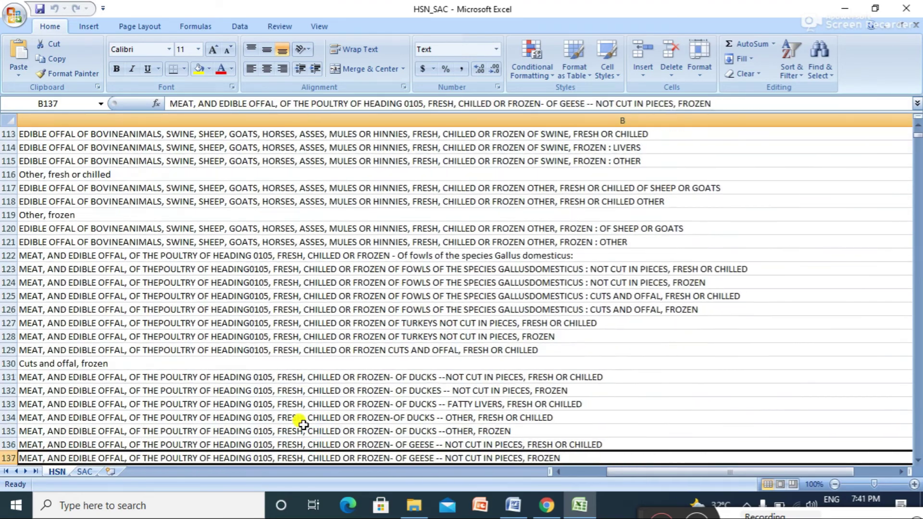
pyautogui.press('Down')
pyautogui.press('Down')
pyautogui.press('Down')
pyautogui.press('Down')
pyautogui.press('Down')
pyautogui.press('Down')
pyautogui.press('Down')
pyautogui.press('Down')
pyautogui.press('Down')
pyautogui.press('Down')
pyautogui.press('Down')
pyautogui.press('Down')
pyautogui.press('Down')
pyautogui.press('Down')
pyautogui.press('Down')
pyautogui.press('Down')
pyautogui.press('Down')
pyautogui.press('Down')
pyautogui.press('Down')
pyautogui.press('Down')
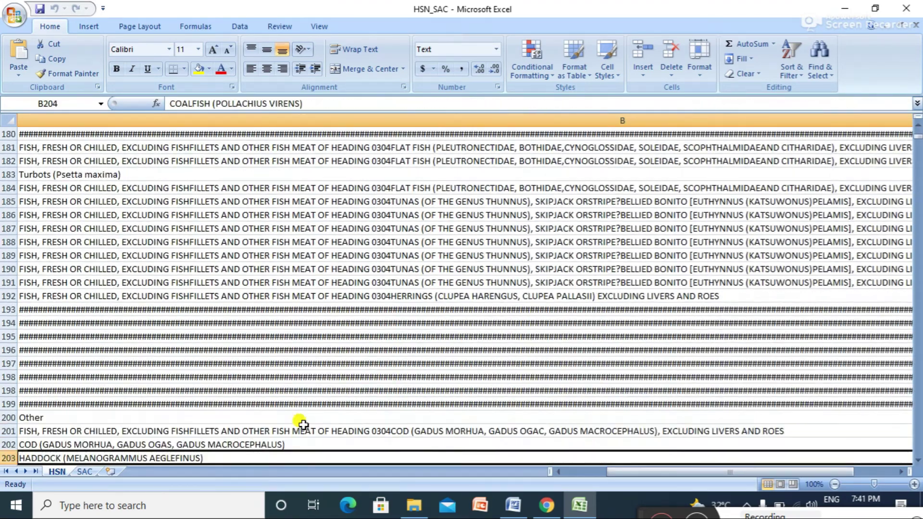
pyautogui.press('Down')
pyautogui.press('Down')
pyautogui.press('Down')
pyautogui.press('Down')
pyautogui.press('Down')
pyautogui.press('Down')
pyautogui.press('Down')
pyautogui.press('Down')
pyautogui.press('Down')
pyautogui.press('Down')
pyautogui.press('Down')
pyautogui.press('Down')
pyautogui.press('Down')
pyautogui.press('Down')
pyautogui.press('Down')
pyautogui.press('Down')
pyautogui.press('Down')
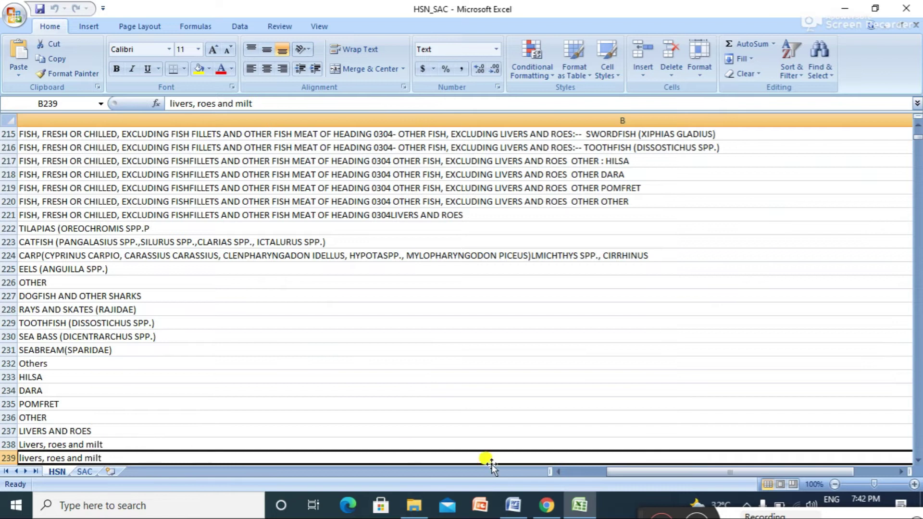
# Step: Examine the HSN codes beside their fish descriptions, from row 235 down through the frozen fish entries under heading 0303
pyautogui.moveTo(675, 475); pyautogui.dragTo(582, 475)
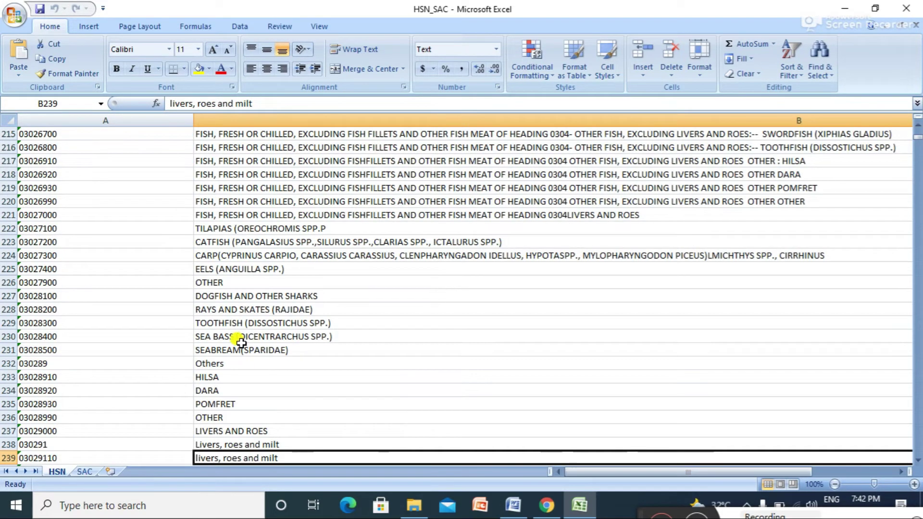
pyautogui.click(166, 415)
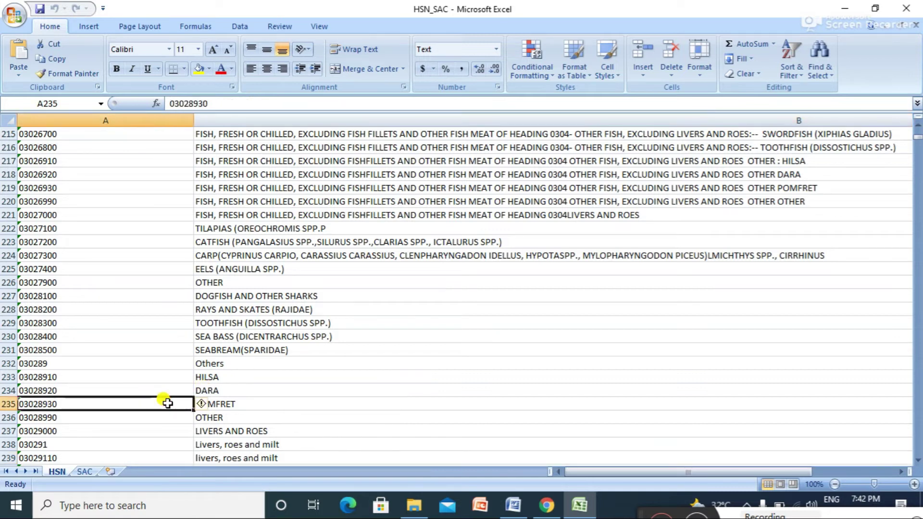
pyautogui.press('Down')
pyautogui.press('Down')
pyautogui.press('Down')
pyautogui.press('Down')
pyautogui.press('Down')
pyautogui.press('Down')
pyautogui.press('Down')
pyautogui.press('Down')
pyautogui.press('Down')
pyautogui.press('Down')
pyautogui.press('Down')
pyautogui.press('Down')
pyautogui.press('Down')
pyautogui.press('Down')
pyautogui.press('Down')
pyautogui.press('Down')
pyautogui.press('Down')
pyautogui.press('Down')
pyautogui.press('Down')
pyautogui.press('Down')
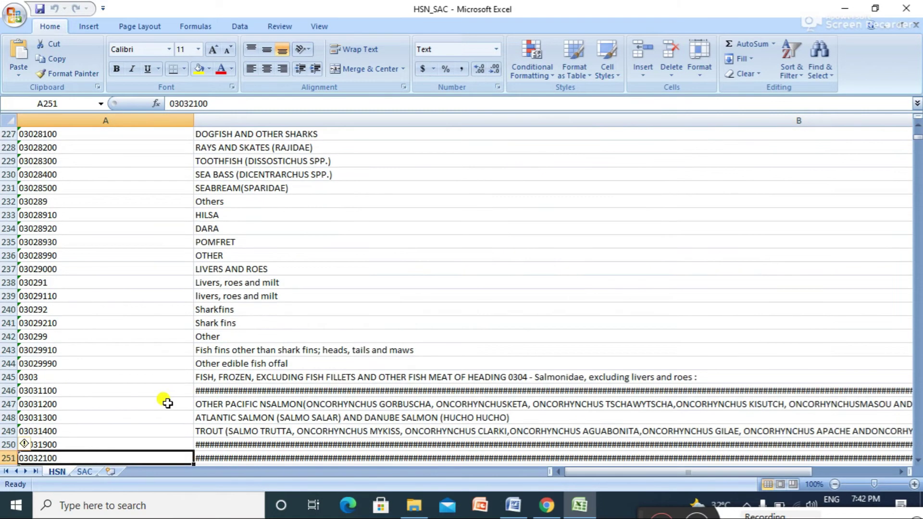
pyautogui.press('Down')
pyautogui.press('Down')
pyautogui.press('Down')
pyautogui.press('Down')
pyautogui.press('Down')
pyautogui.press('Down')
pyautogui.press('Down')
pyautogui.press('Down')
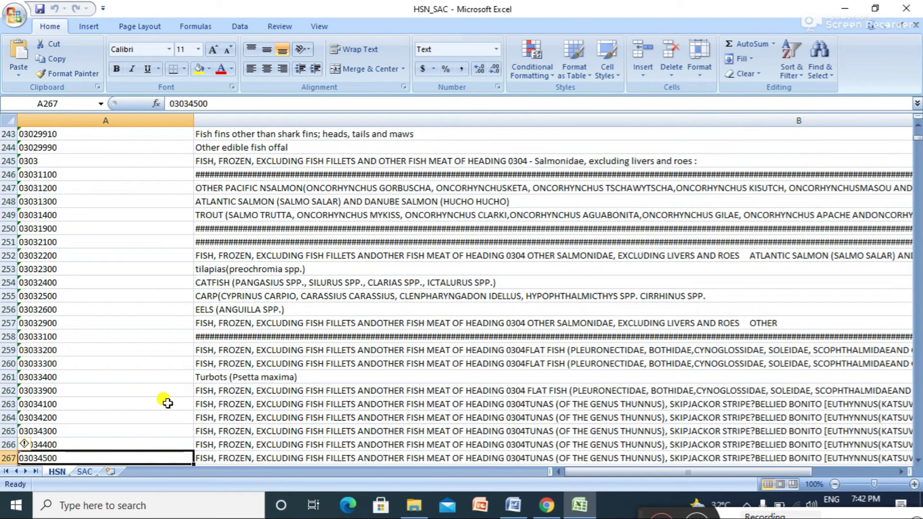
pyautogui.press('Down')
pyautogui.press('Down')
pyautogui.press('Down')
pyautogui.press('Down')
pyautogui.press('Down')
pyautogui.press('Down')
pyautogui.press('Down')
pyautogui.press('Down')
pyautogui.press('Down')
pyautogui.press('Down')
pyautogui.press('Down')
pyautogui.press('Down')
pyautogui.press('Down')
pyautogui.press('Down')
pyautogui.press('Down')
pyautogui.press('Down')
pyautogui.press('Down')
pyautogui.press('Down')
pyautogui.press('Down')
pyautogui.press('Down')
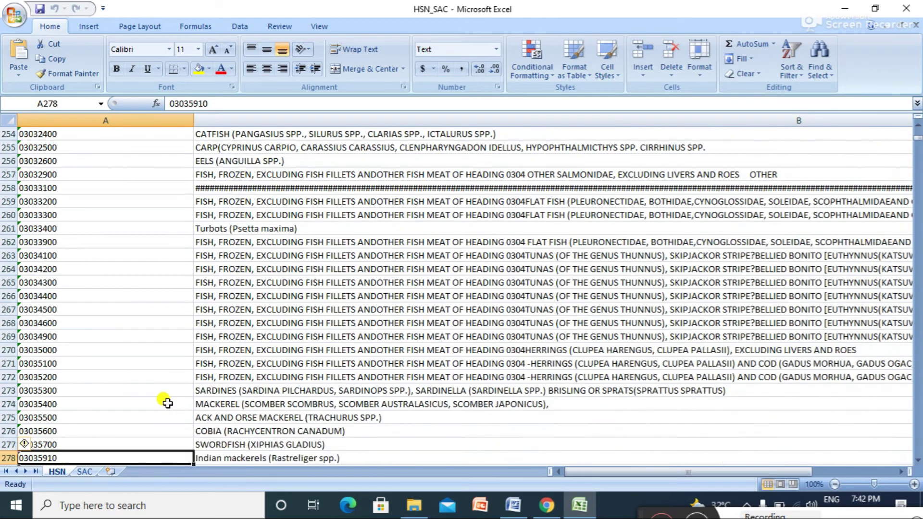
# Step: Review the HSN Code column back up through the fish, meat and live animal entries to the header in cell A1
pyautogui.press('Up')
pyautogui.press('Up')
pyautogui.press('Up')
pyautogui.press('Up')
pyautogui.press('Up')
pyautogui.press('Up')
pyautogui.press('Up')
pyautogui.press('Up')
pyautogui.press('Up')
pyautogui.press('Up')
pyautogui.press('Up')
pyautogui.press('Up')
pyautogui.press('Up')
pyautogui.press('Up')
pyautogui.press('Up')
pyautogui.press('Up')
pyautogui.press('Up')
pyautogui.press('Up')
pyautogui.press('Up')
pyautogui.press('Up')
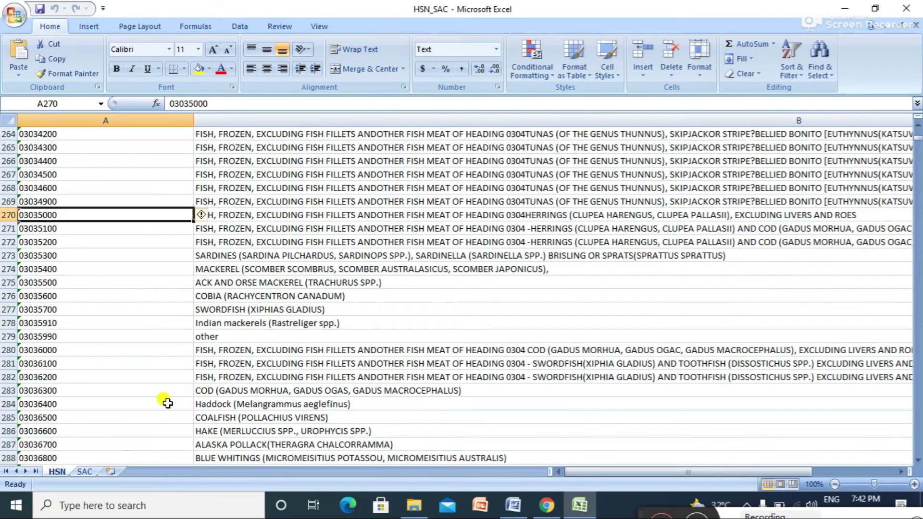
pyautogui.press('Up')
pyautogui.press('Up')
pyautogui.press('Up')
pyautogui.press('Up')
pyautogui.press('Up')
pyautogui.press('Up')
pyautogui.press('Up')
pyautogui.press('Up')
pyautogui.press('Up')
pyautogui.press('Up')
pyautogui.press('Up')
pyautogui.press('Up')
pyautogui.press('Up')
pyautogui.press('Up')
pyautogui.press('Up')
pyautogui.press('Up')
pyautogui.press('Up')
pyautogui.press('Up')
pyautogui.press('Up')
pyautogui.press('Up')
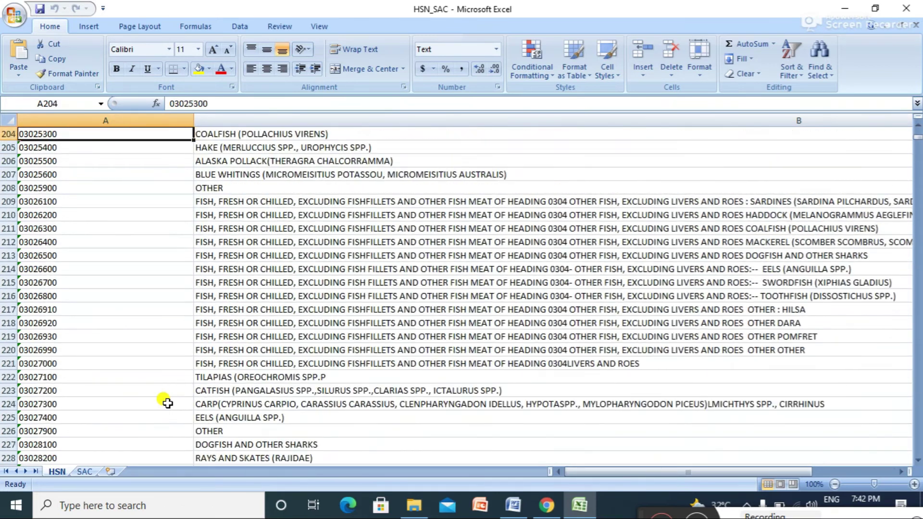
pyautogui.press('Up')
pyautogui.press('Up')
pyautogui.press('Up')
pyautogui.press('Up')
pyautogui.press('Up')
pyautogui.press('Up')
pyautogui.press('Up')
pyautogui.press('Up')
pyautogui.press('Up')
pyautogui.press('Up')
pyautogui.press('Up')
pyautogui.press('Up')
pyautogui.press('Up')
pyautogui.press('Up')
pyautogui.press('Up')
pyautogui.press('Up')
pyautogui.press('Up')
pyautogui.press('Up')
pyautogui.press('Up')
pyautogui.press('Up')
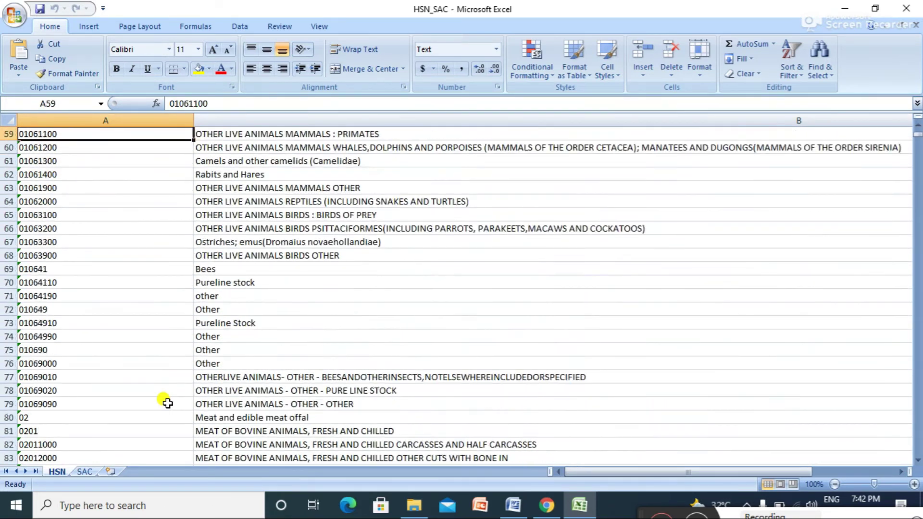
pyautogui.press('Up')
pyautogui.press('Up')
pyautogui.press('Up')
pyautogui.press('Up')
pyautogui.press('Up')
pyautogui.press('Up')
pyautogui.press('Up')
pyautogui.press('Up')
pyautogui.press('Up')
pyautogui.press('Up')
pyautogui.press('Up')
pyautogui.press('Up')
pyautogui.press('Up')
pyautogui.press('Up')
pyautogui.press('Up')
pyautogui.press('Up')
pyautogui.press('Up')
pyautogui.press('Up')
pyautogui.press('Up')
pyautogui.press('Up')
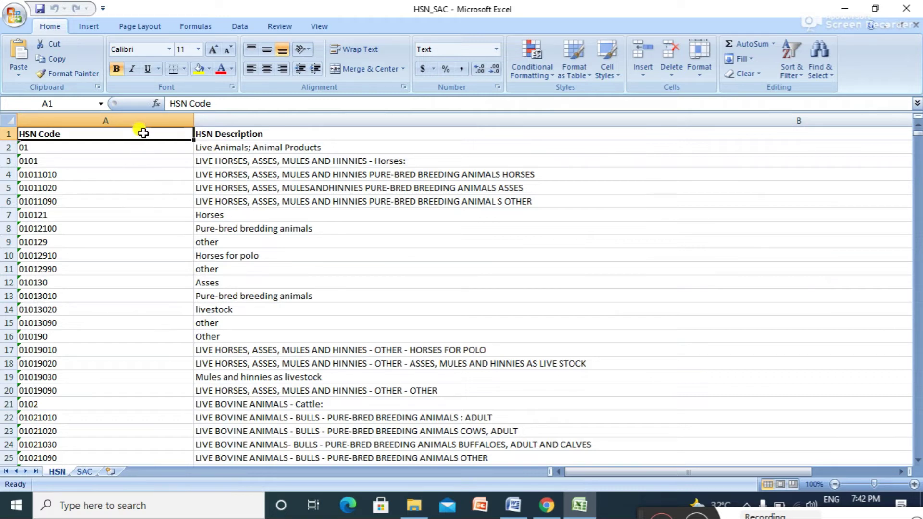
# Step: Select the HSN Code and HSN Description headers in row 1 and turn on filtering for both columns
pyautogui.moveTo(144, 134); pyautogui.dragTo(144, 136)
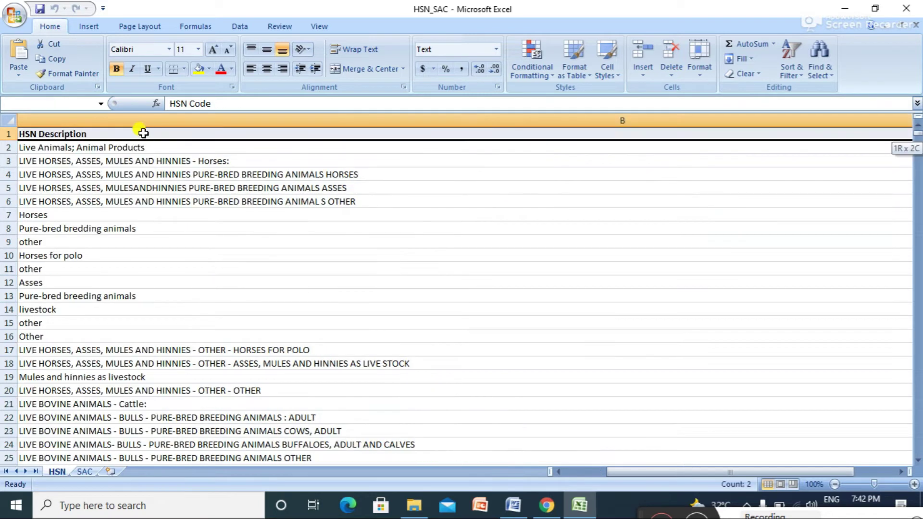
pyautogui.hotkey('ctrl', 'Home')
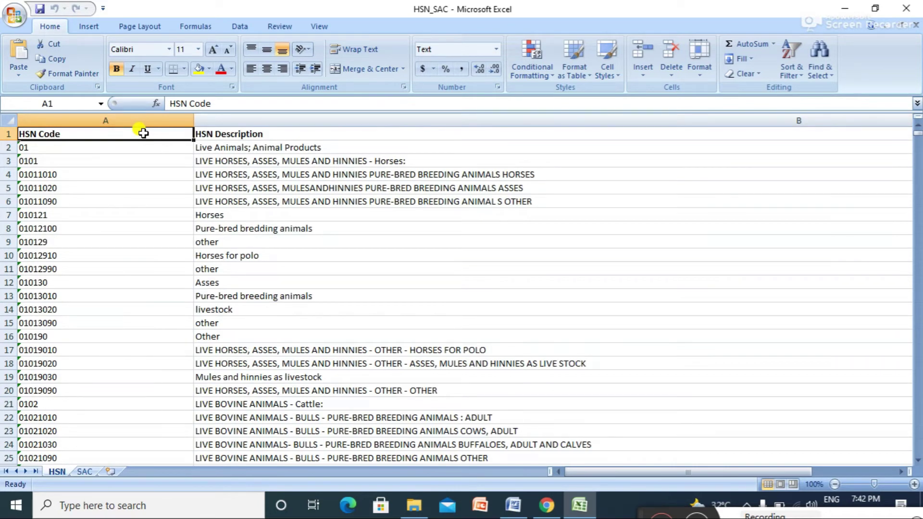
pyautogui.moveTo(144, 134); pyautogui.dragTo(143, 132)
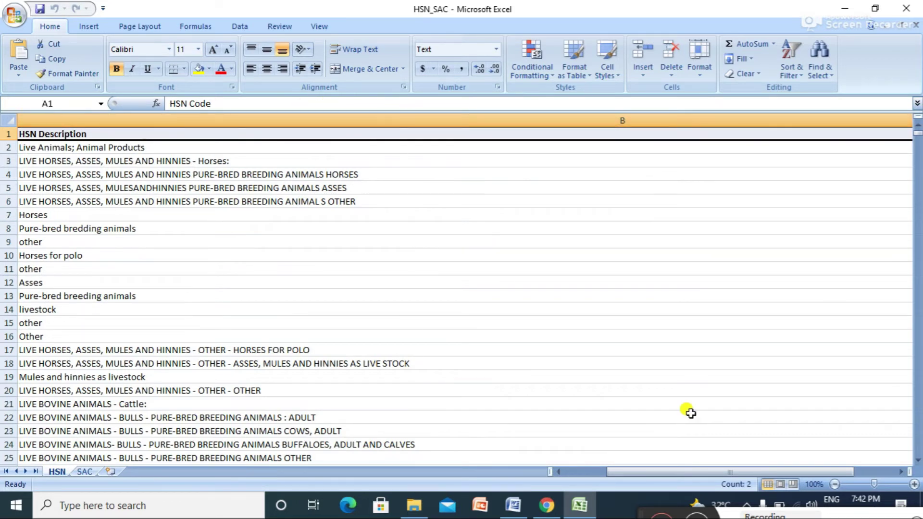
pyautogui.moveTo(643, 473); pyautogui.dragTo(577, 475)
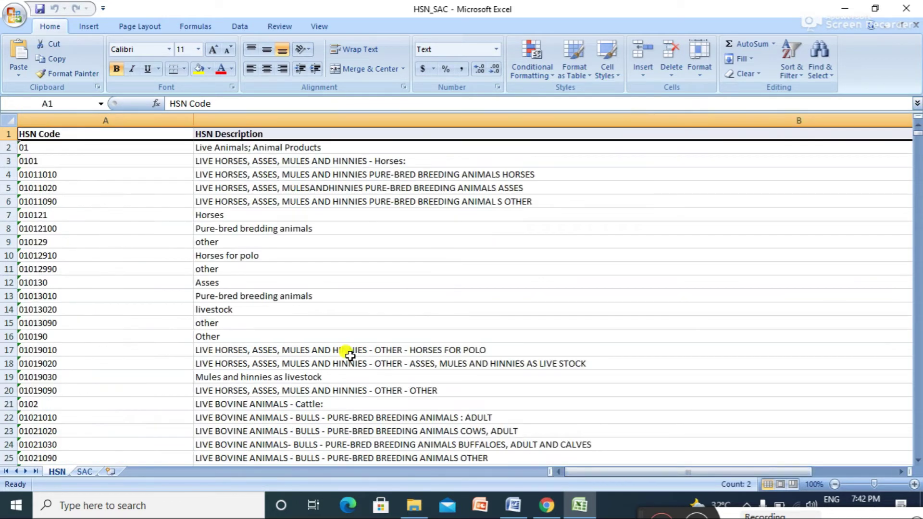
pyautogui.click(795, 79)
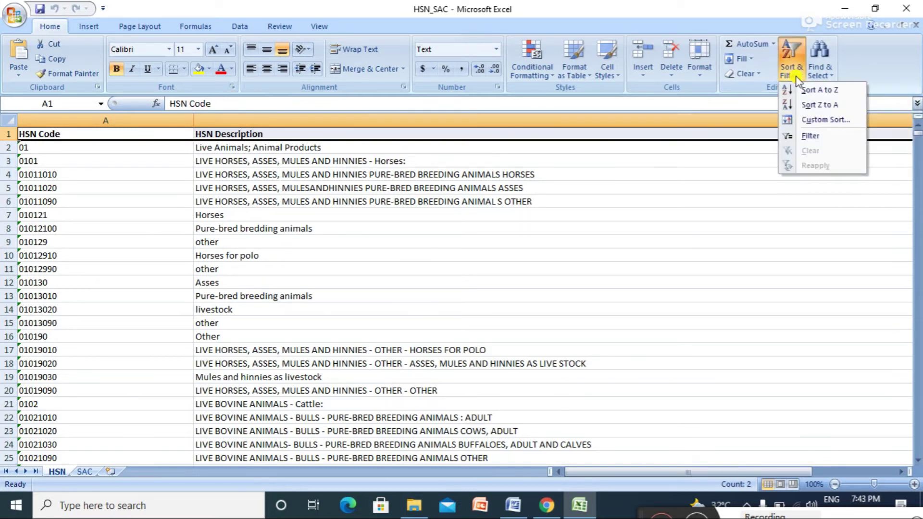
pyautogui.click(818, 130)
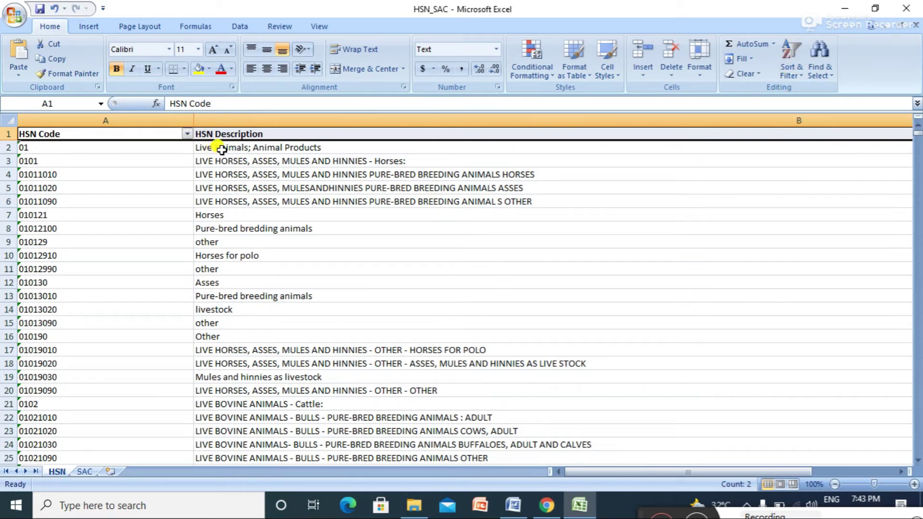
# Step: Inspect the filter choices of the HSN Code column on the HSN sheet and close them without changes
pyautogui.click(188, 134)
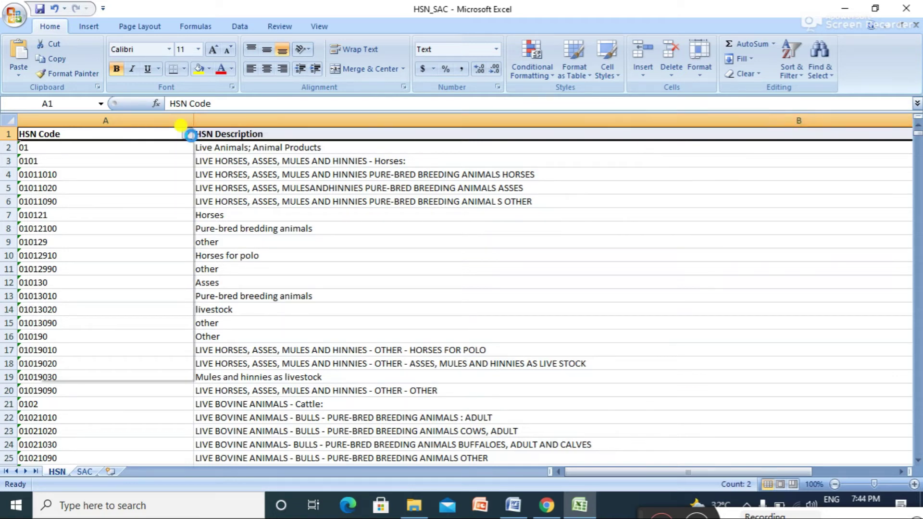
pyautogui.click(169, 367)
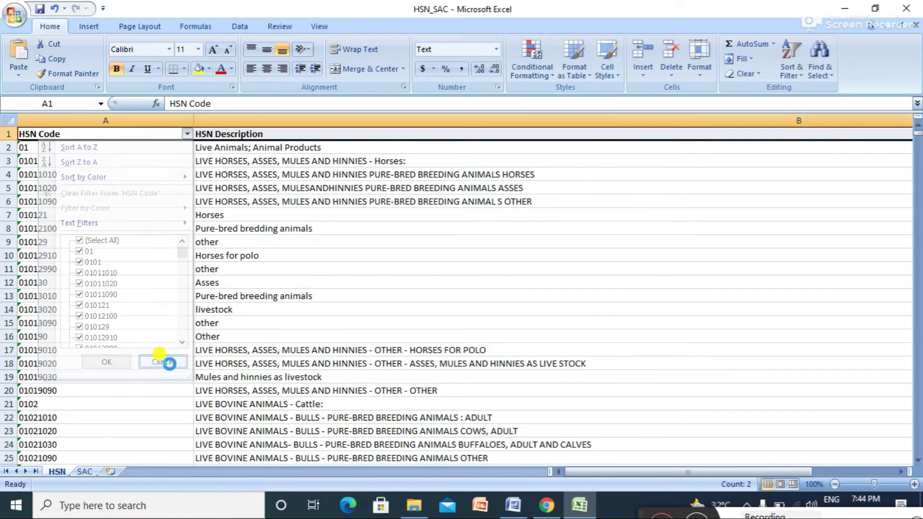
pyautogui.click(290, 133)
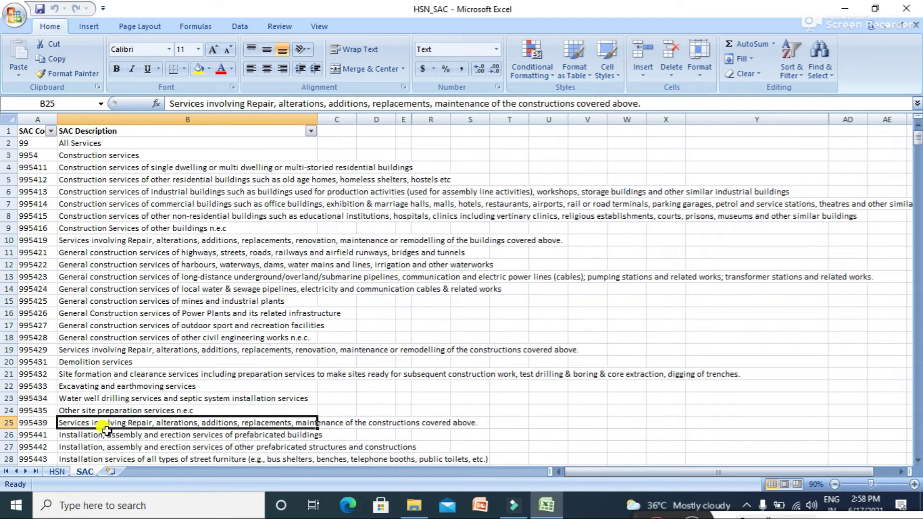
pyautogui.click(62, 472)
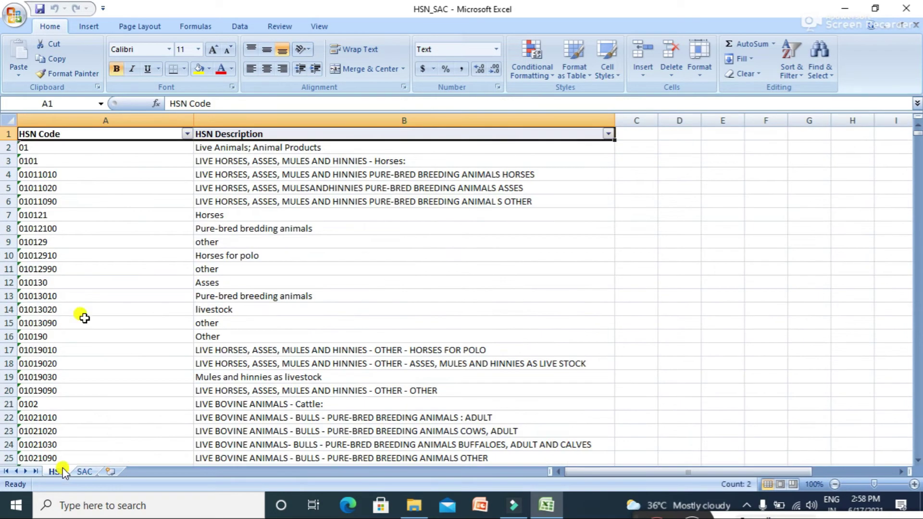
pyautogui.click(187, 134)
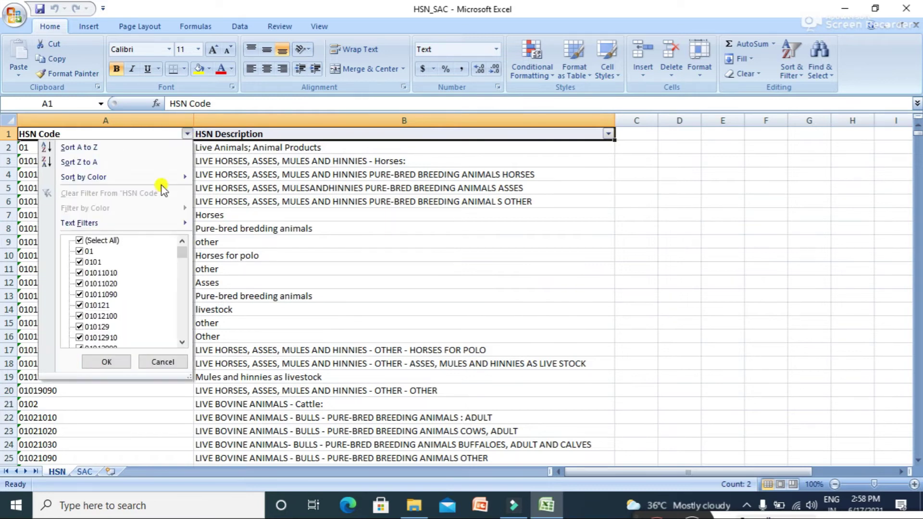
pyautogui.click(162, 362)
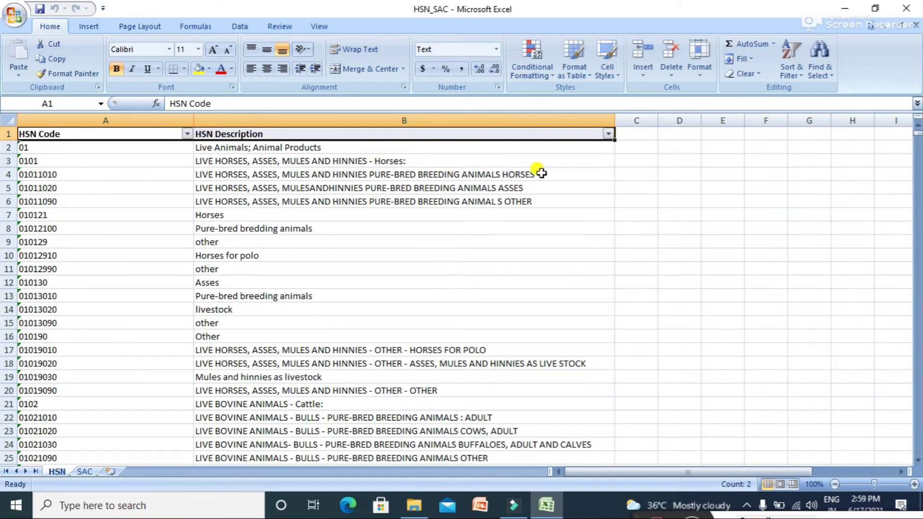
# Step: Filter the HSN Description column to show only the "- Liqueurs" entry
pyautogui.click(608, 134)
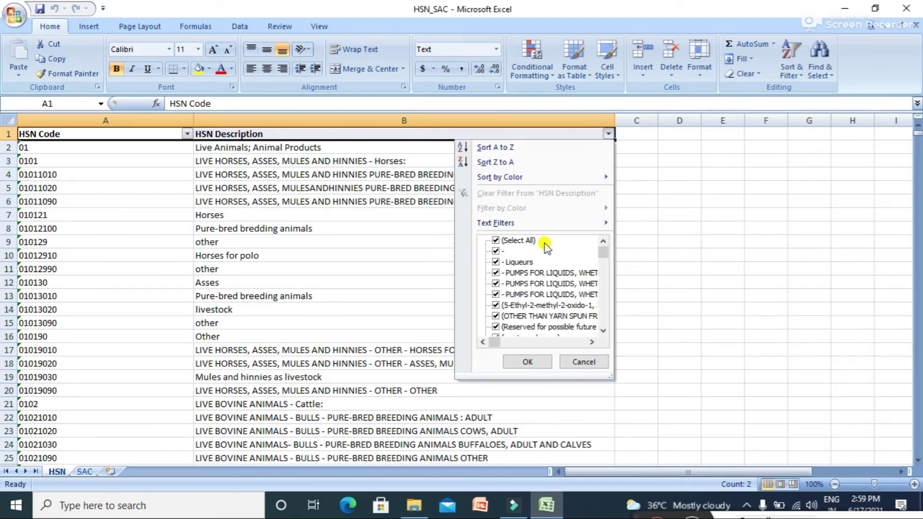
pyautogui.click(526, 263)
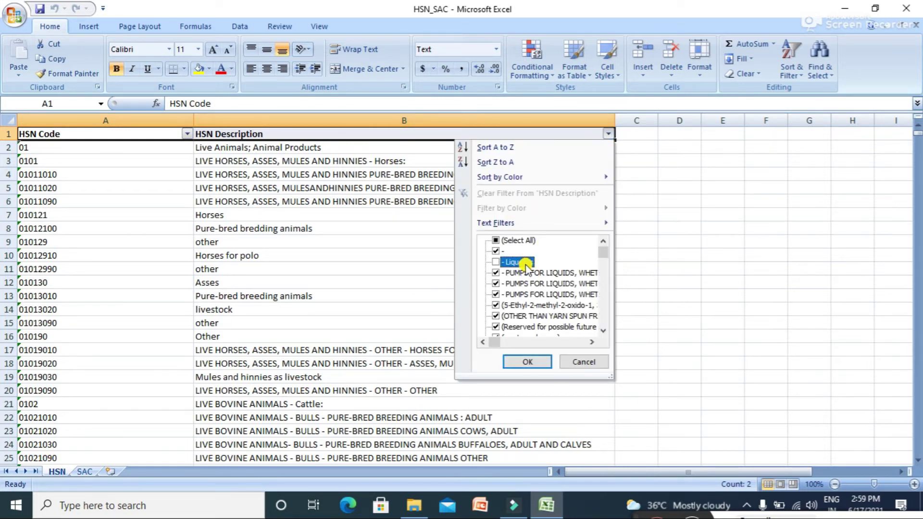
pyautogui.click(495, 241)
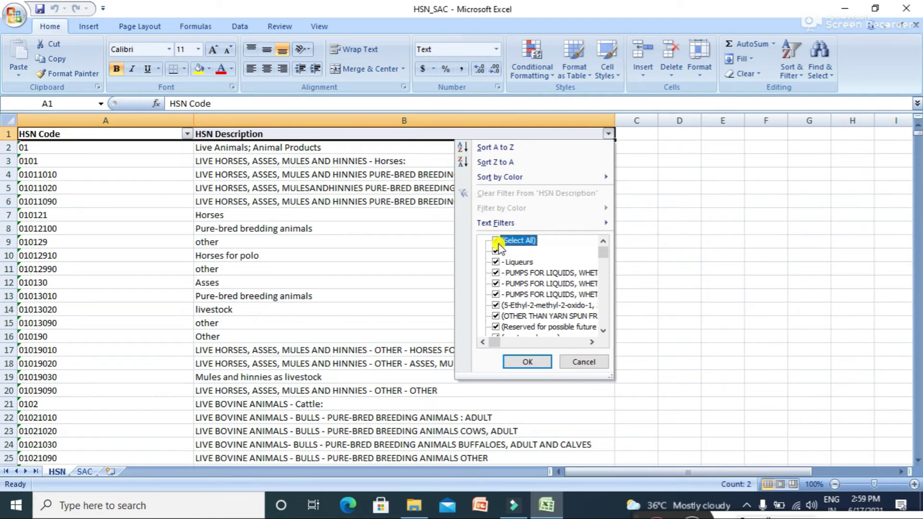
pyautogui.click(496, 241)
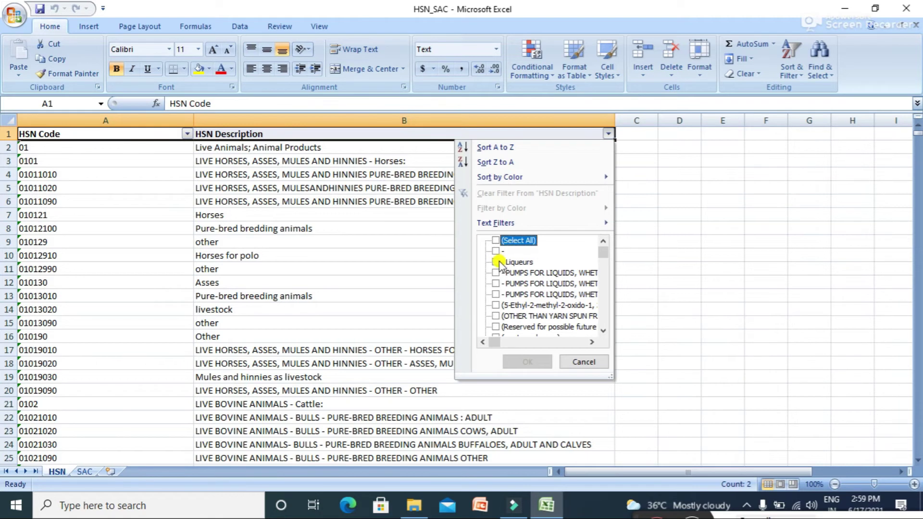
pyautogui.click(496, 262)
pyautogui.click(526, 362)
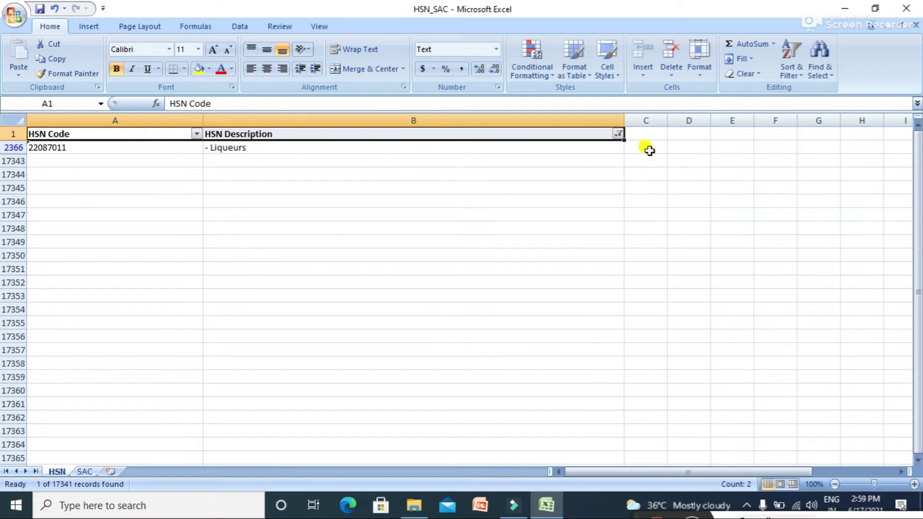
# Step: Add "Other borates" to the entries shown by the HSN Description filter
pyautogui.click(617, 134)
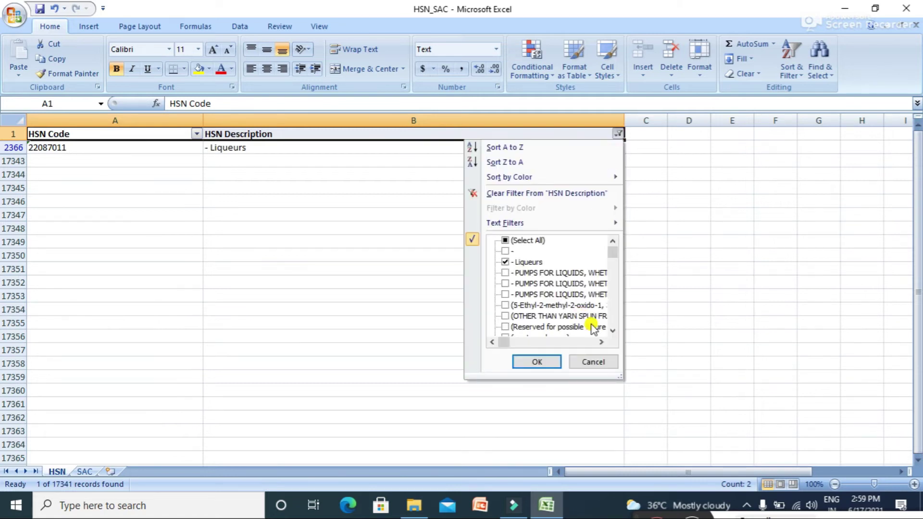
pyautogui.scroll(-3, 615, 327)
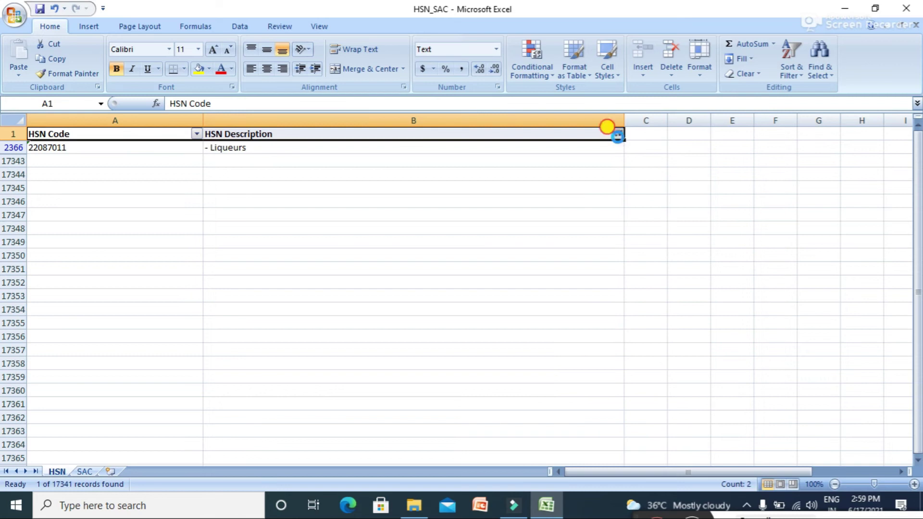
pyautogui.click(618, 135)
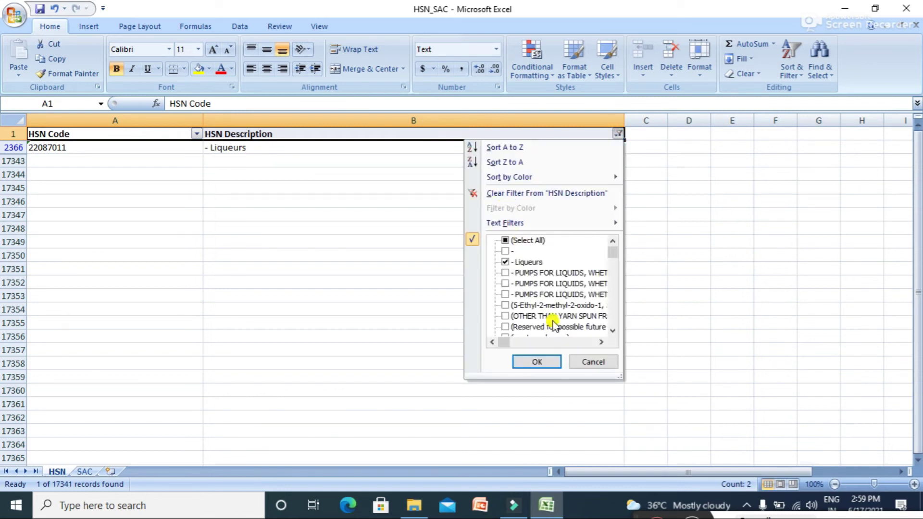
pyautogui.click(613, 255)
pyautogui.moveTo(613, 255); pyautogui.dragTo(616, 288)
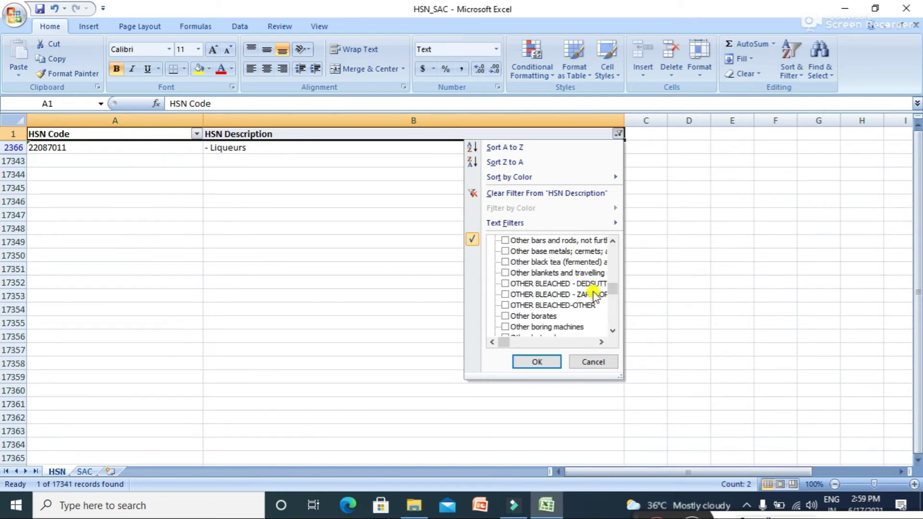
pyautogui.click(541, 316)
pyautogui.click(537, 363)
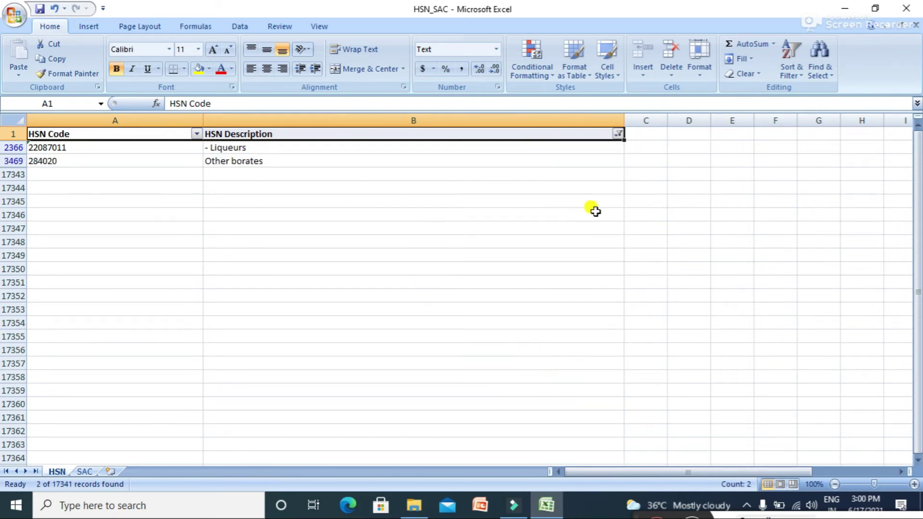
# Step: Reselect all entries in the HSN Description filter to show the full HSN list again
pyautogui.click(619, 136)
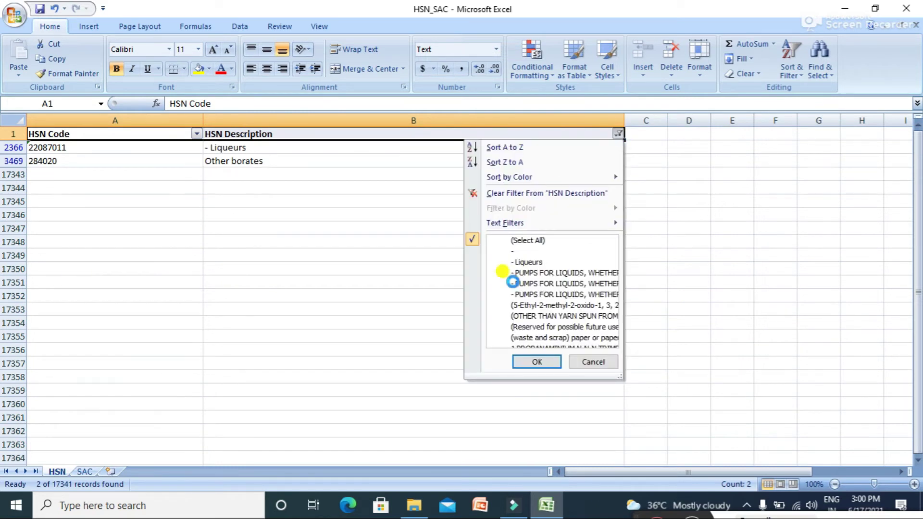
pyautogui.click(513, 241)
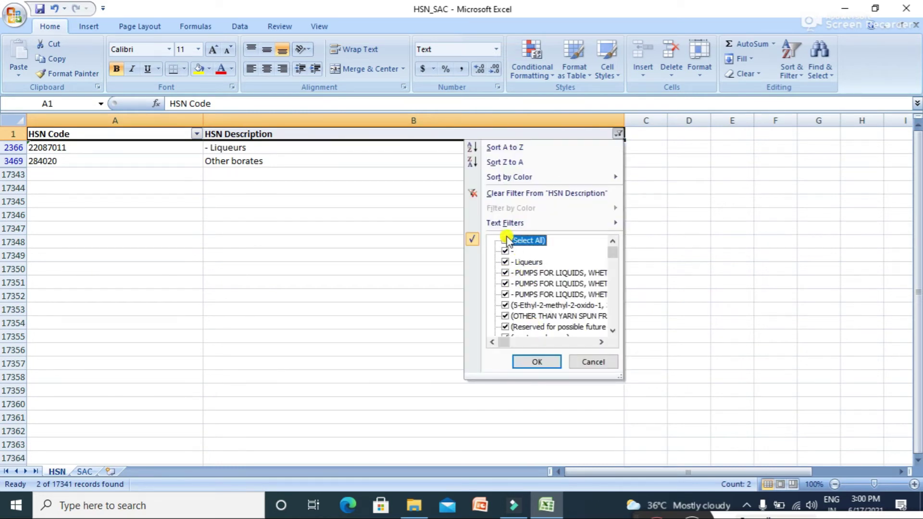
pyautogui.click(533, 362)
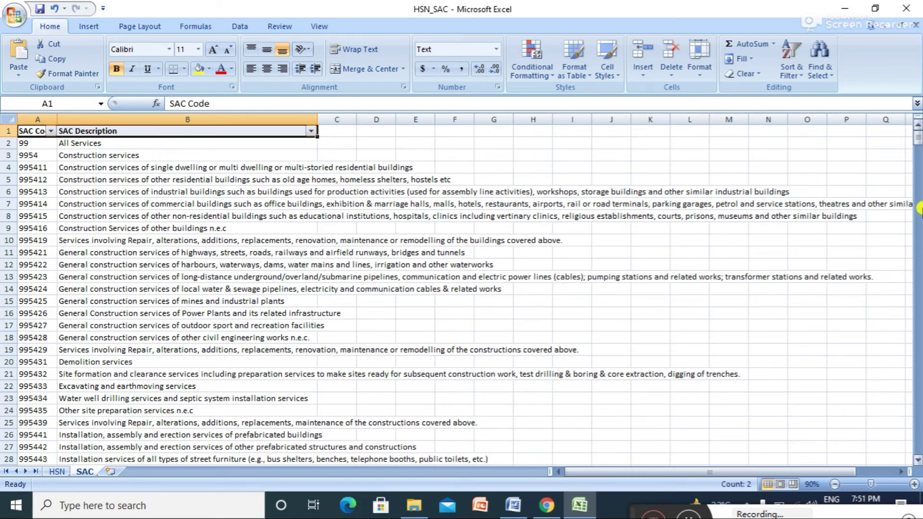
# Step: Review the service codes and descriptions listed on the SAC sheet, down to the insurance services and back to the start
pyautogui.moveTo(918, 141); pyautogui.dragTo(918, 171)
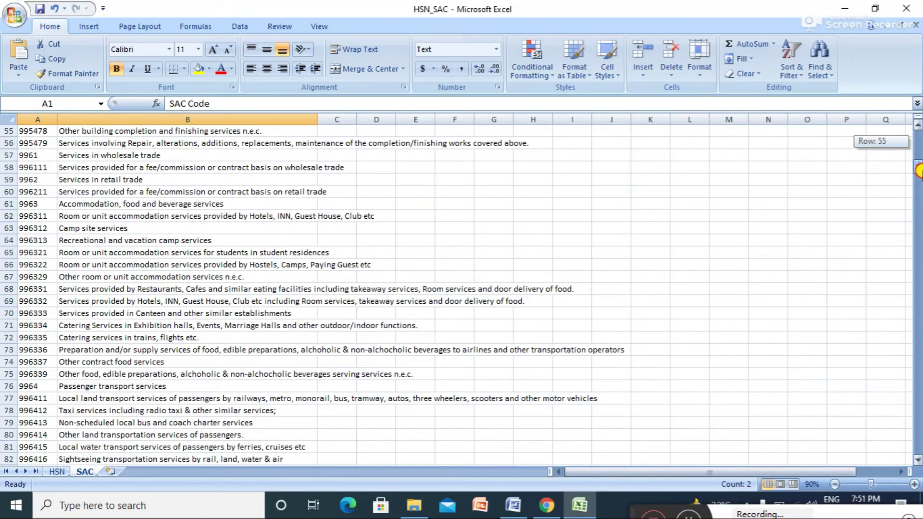
pyautogui.moveTo(918, 171); pyautogui.dragTo(918, 170)
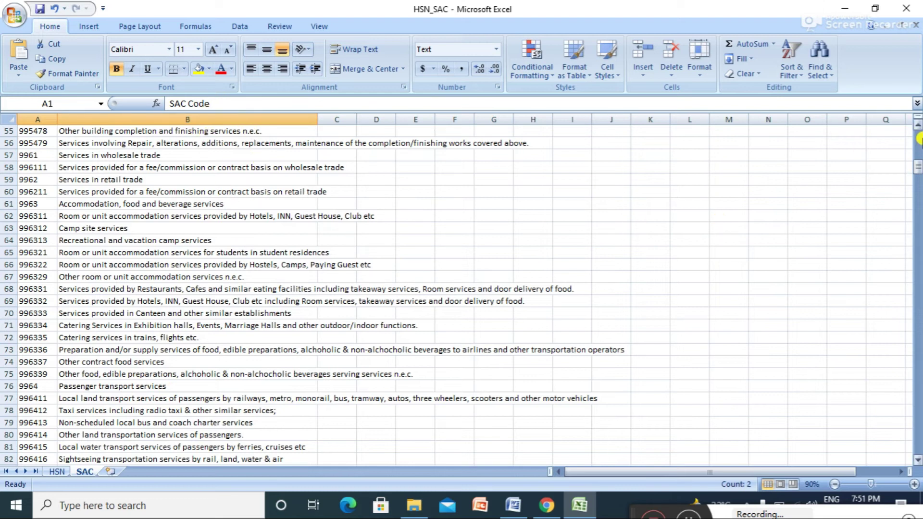
pyautogui.moveTo(918, 171); pyautogui.dragTo(918, 192)
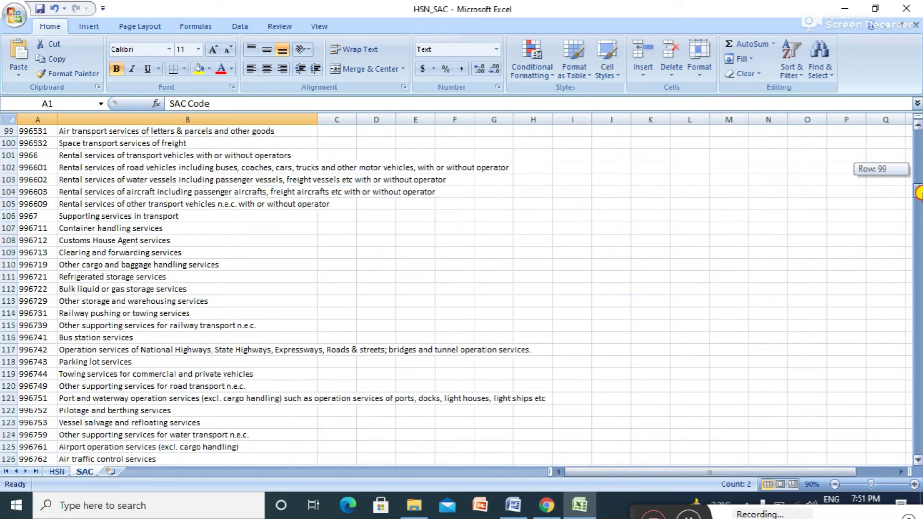
pyautogui.moveTo(918, 192); pyautogui.dragTo(918, 194)
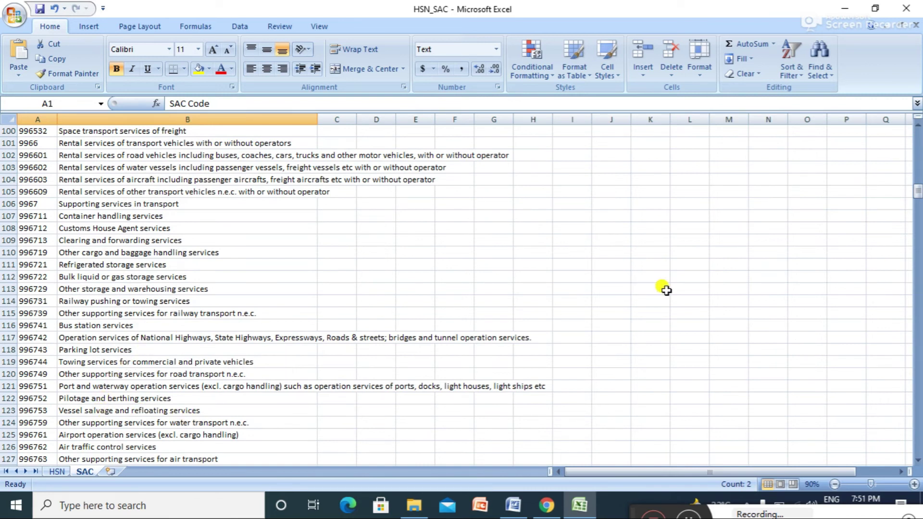
pyautogui.moveTo(918, 194); pyautogui.dragTo(919, 212)
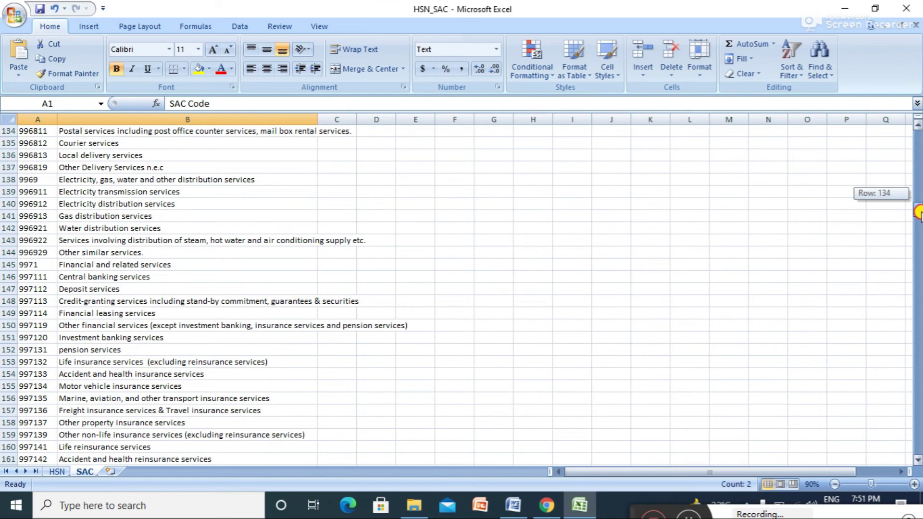
pyautogui.moveTo(919, 212); pyautogui.dragTo(618, 233)
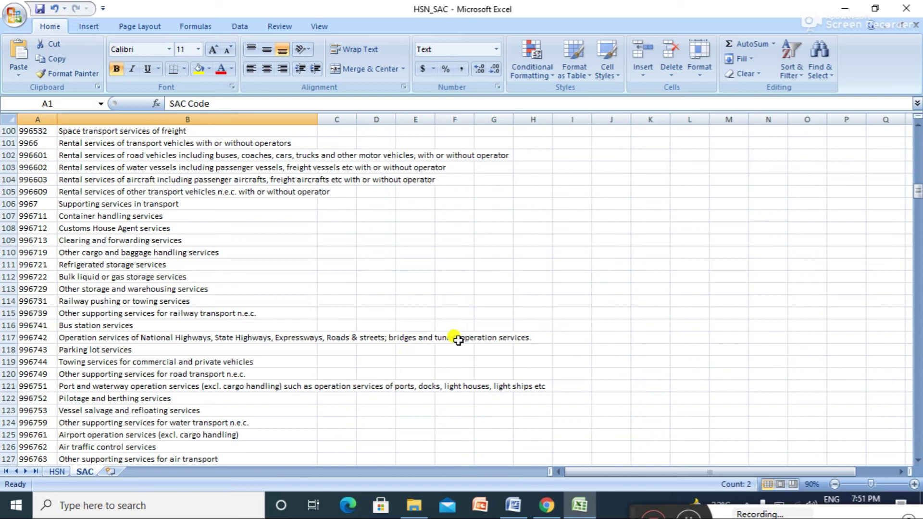
pyautogui.moveTo(917, 194); pyautogui.dragTo(917, 139)
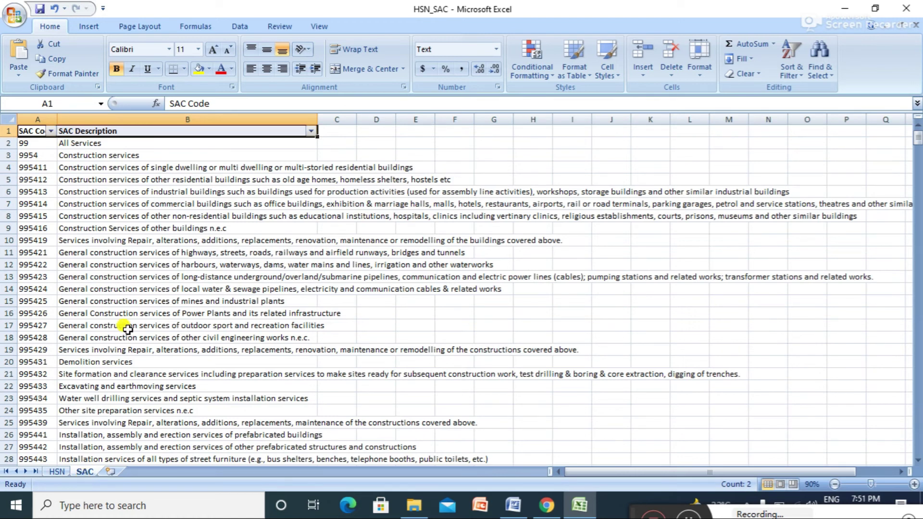
# Step: Turn off the filter on the SAC Code and SAC Description headers, and apply it to them again
pyautogui.click(28, 131)
pyautogui.hotkey('shift', 'Right')
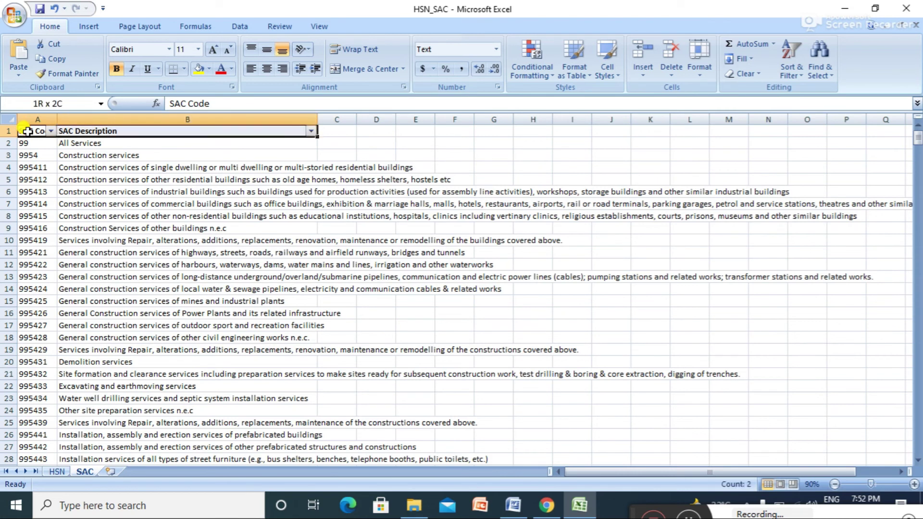
pyautogui.click(801, 80)
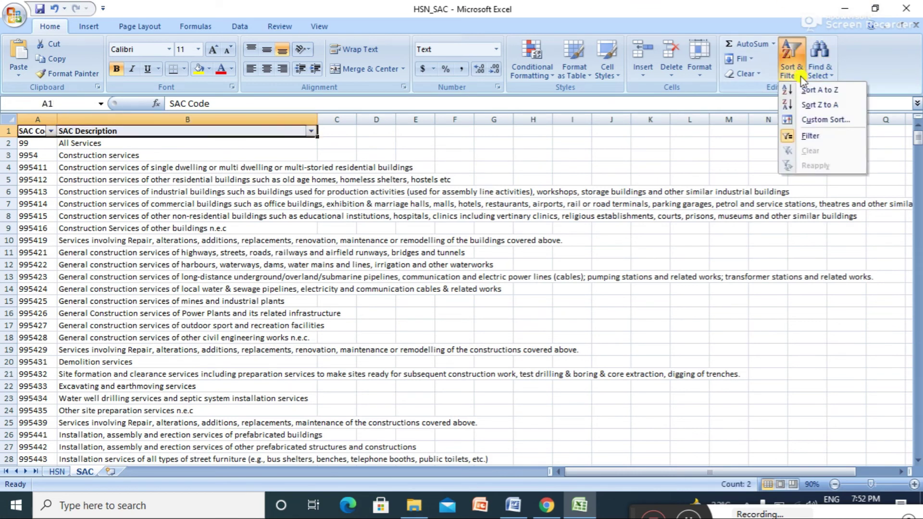
pyautogui.click(814, 136)
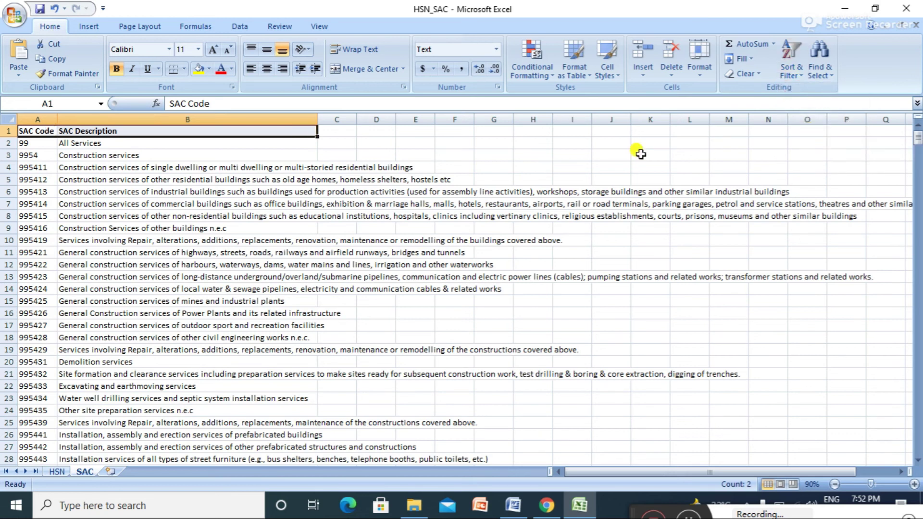
pyautogui.click(795, 76)
pyautogui.click(812, 136)
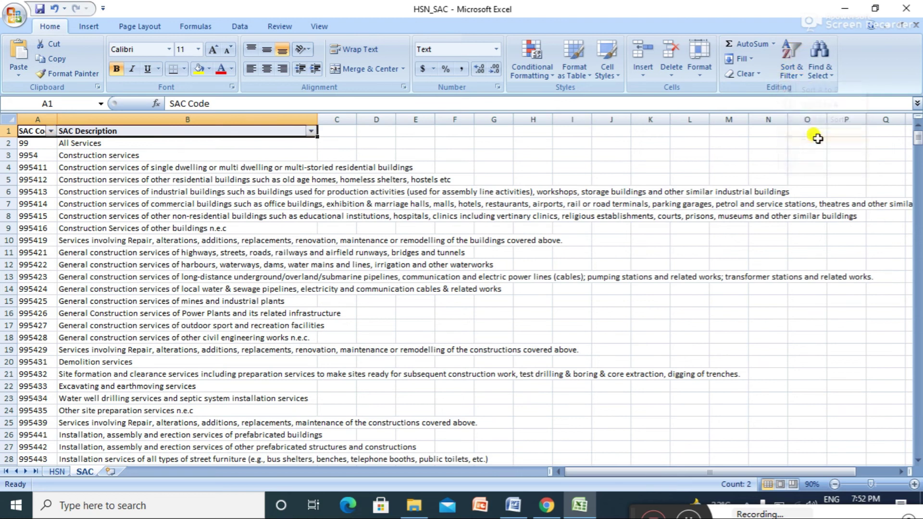
# Step: Filter the SAC Description column to show only the "Accounting and bookkeeping" entry
pyautogui.click(311, 130)
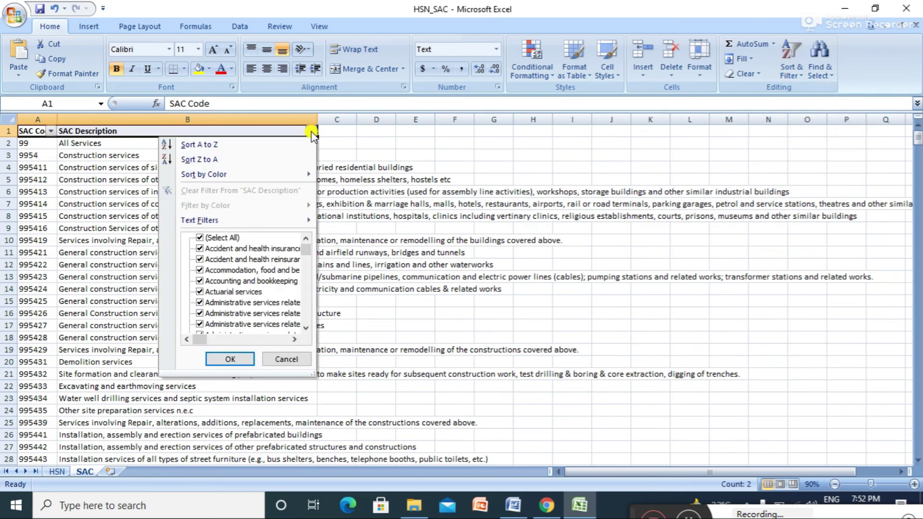
pyautogui.click(221, 238)
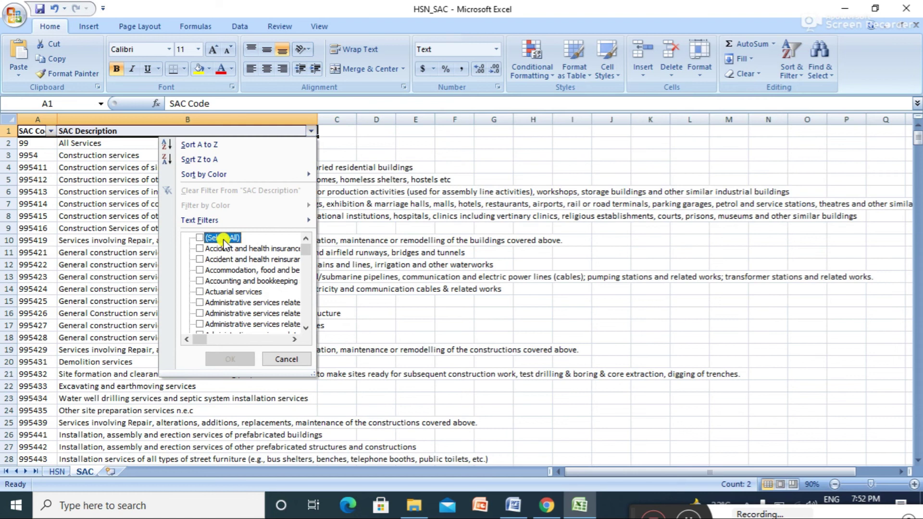
pyautogui.click(284, 280)
pyautogui.click(242, 359)
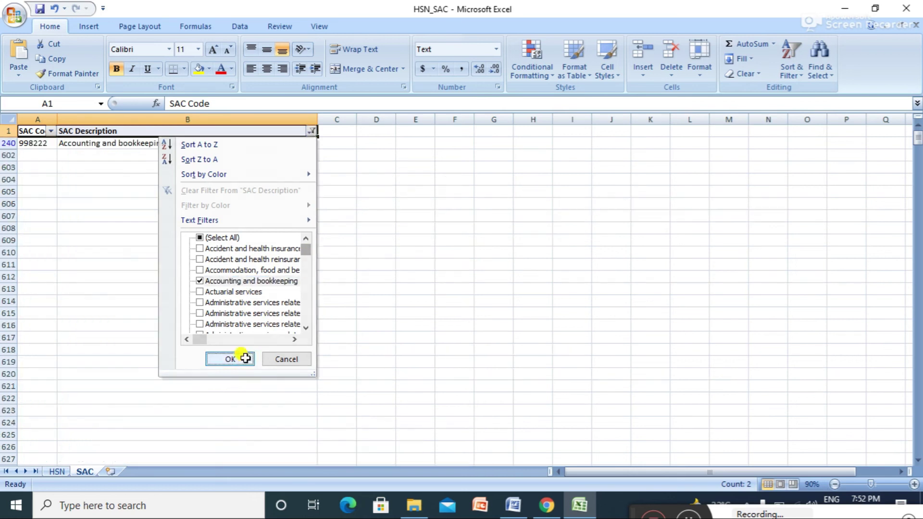
# Step: Reselect all entries in the SAC Description filter to show the full SAC list again
pyautogui.click(312, 131)
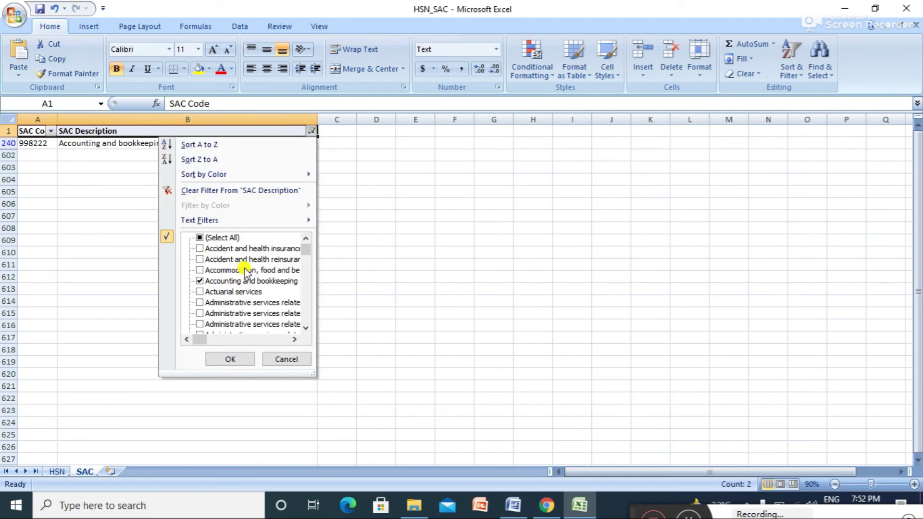
pyautogui.click(213, 237)
pyautogui.click(235, 363)
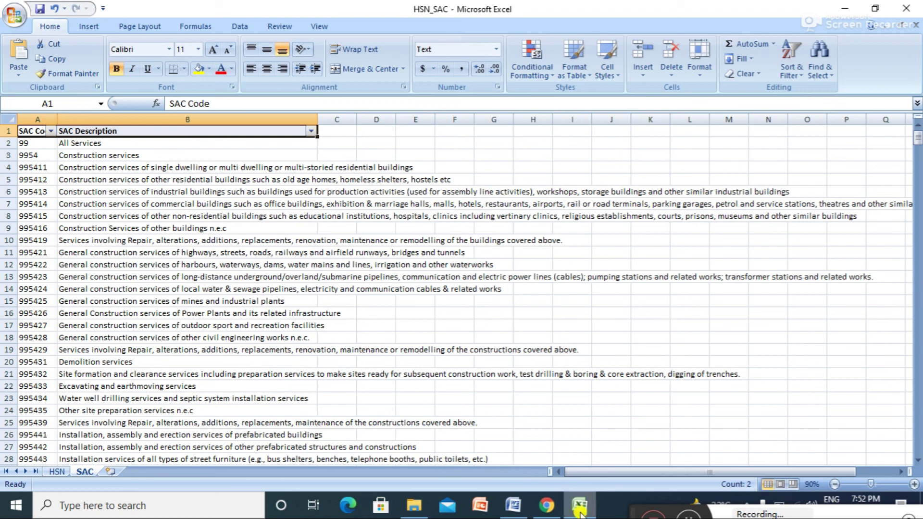
# Step: Switch to Chrome to view the GST portal's Search HSN Code page
pyautogui.click(546, 510)
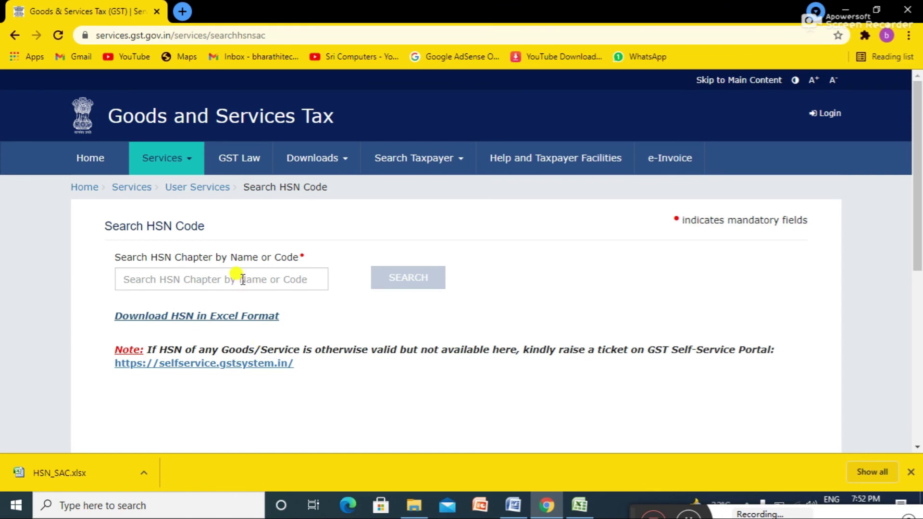
pyautogui.moveTo(514, 506)
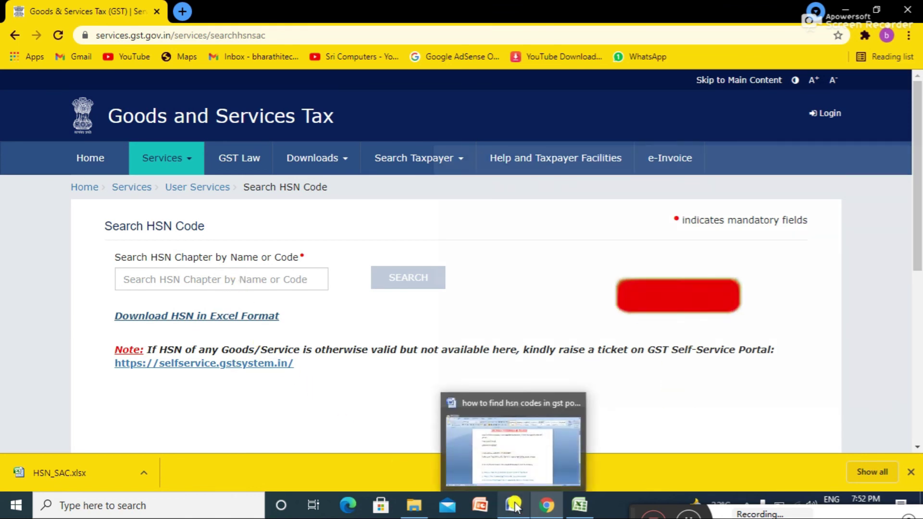